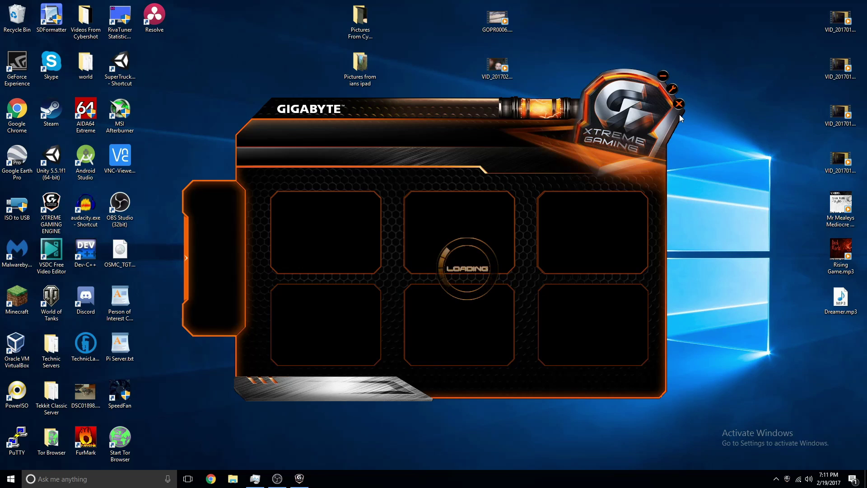
Minimize Xtreme Gaming Engine and restore its window from the Xtreme Gaming tray icon
{"action": "left_click", "coordinate": [656, 75]}
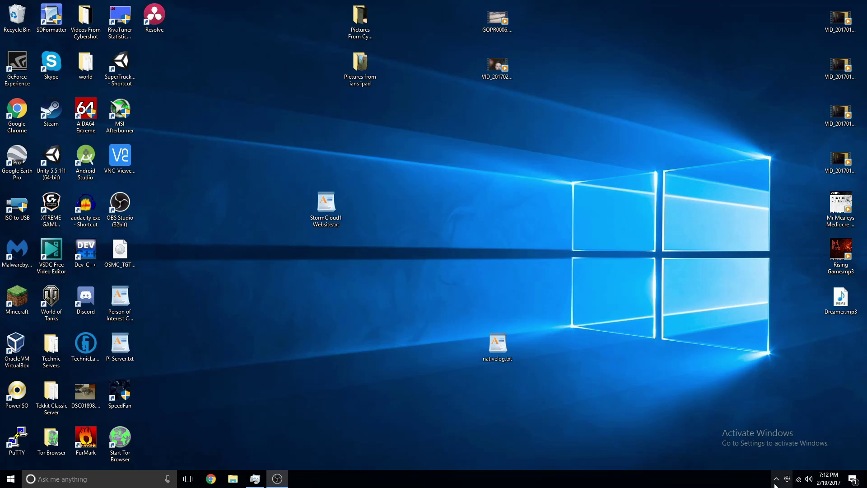
{"action": "left_click", "coordinate": [787, 479]}
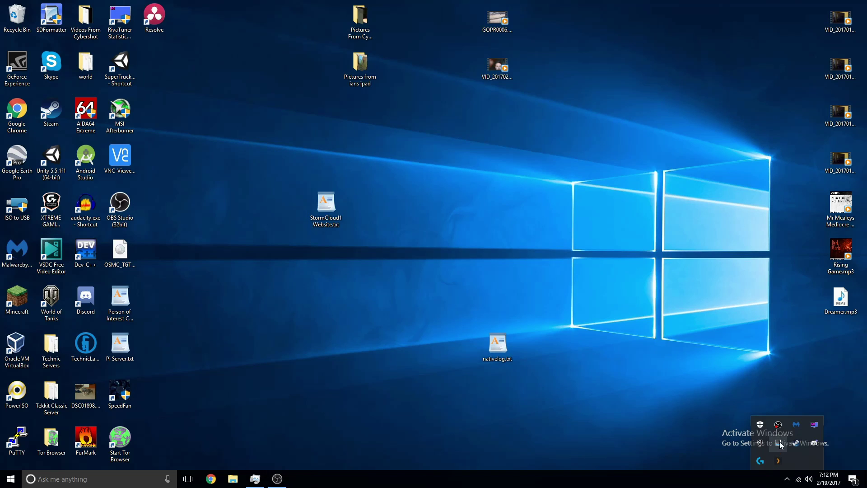
{"action": "right_click", "coordinate": [763, 443]}
{"action": "left_click", "coordinate": [738, 448]}
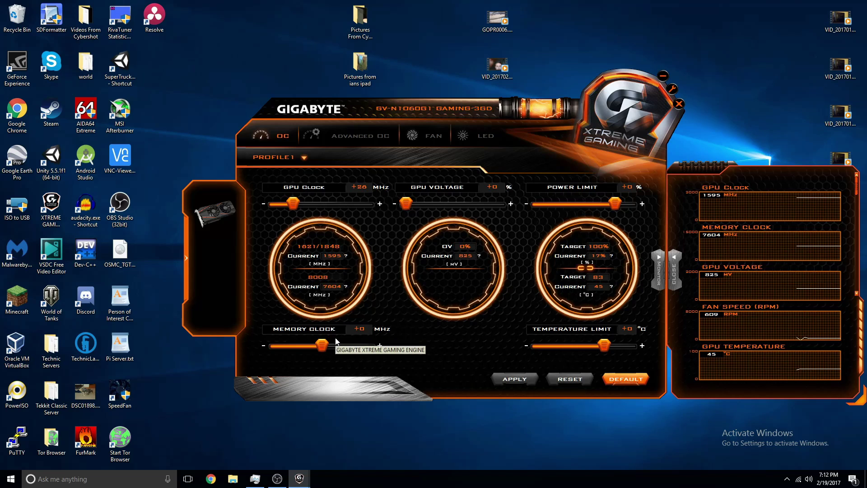
Apply the Gaming Mode preset on Advanced OC, then return to the OC clock and voltage sliders
{"action": "left_click", "coordinate": [355, 142]}
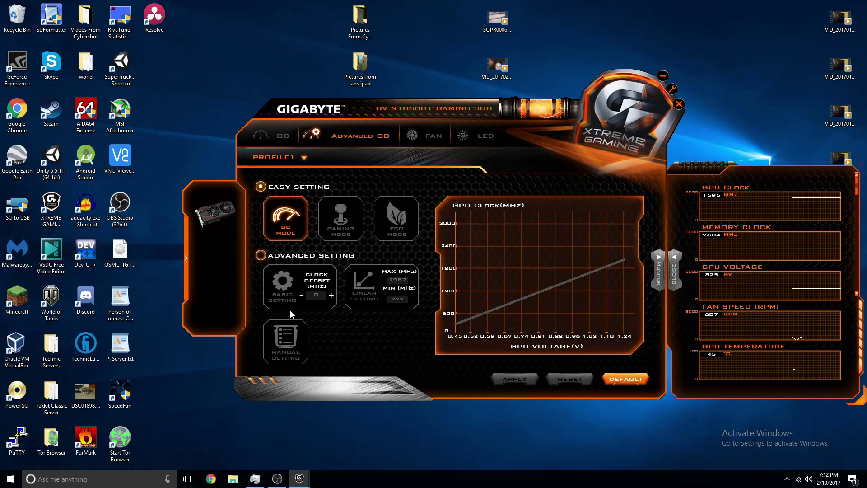
{"action": "left_click", "coordinate": [273, 135]}
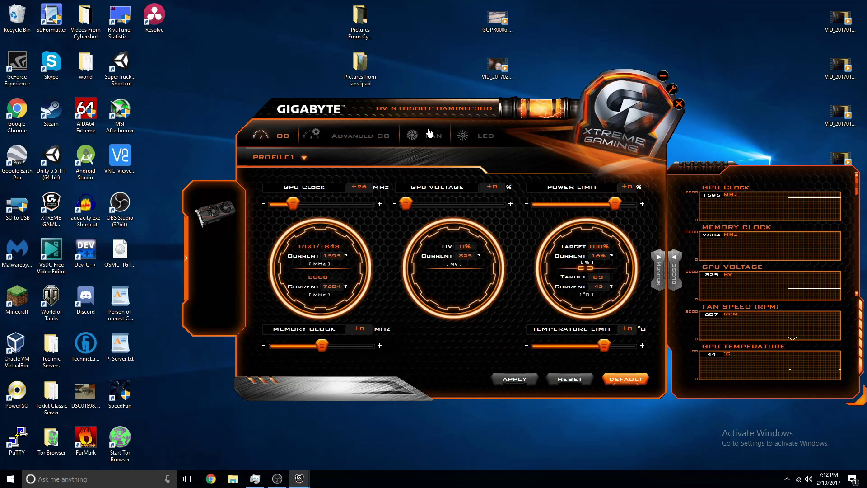
{"action": "left_click", "coordinate": [376, 145]}
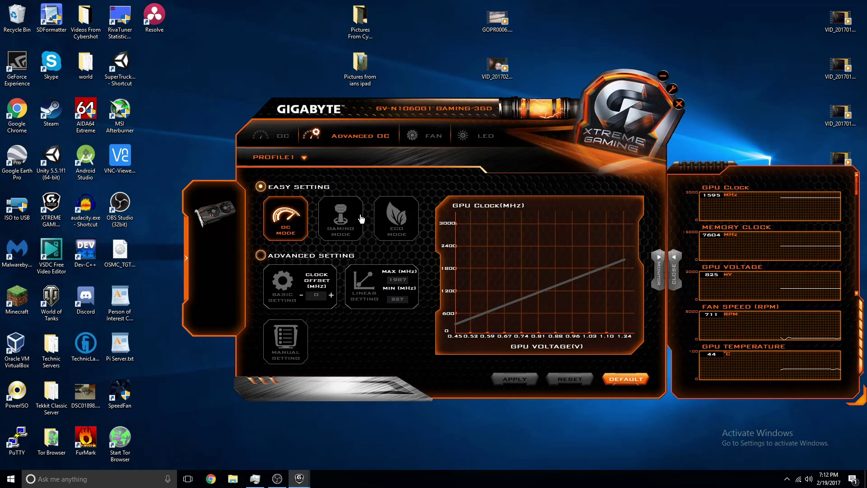
{"action": "left_click", "coordinate": [342, 218]}
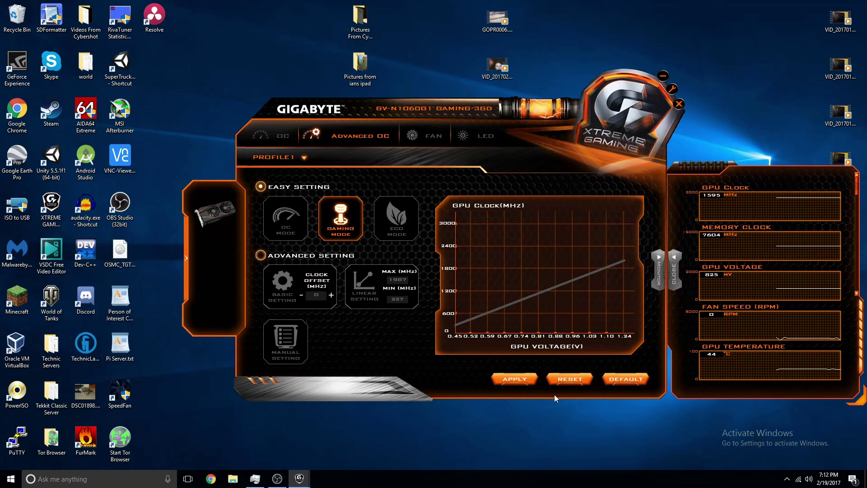
{"action": "left_click", "coordinate": [510, 378]}
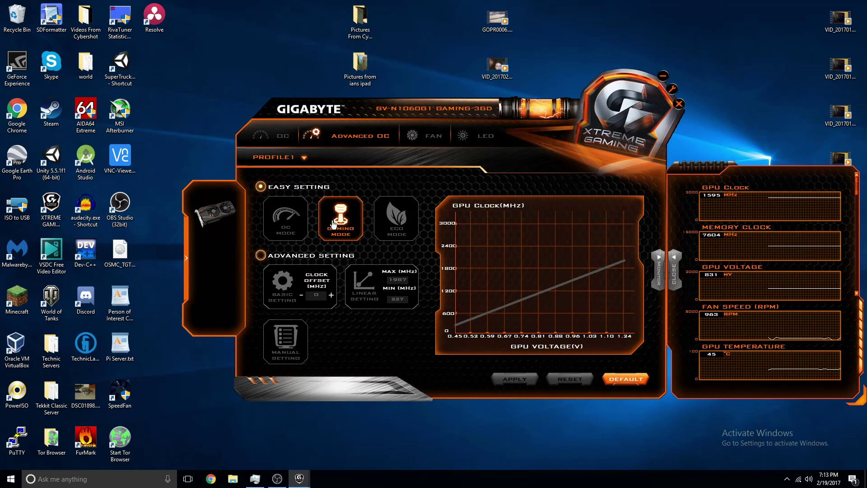
{"action": "left_click", "coordinate": [277, 144]}
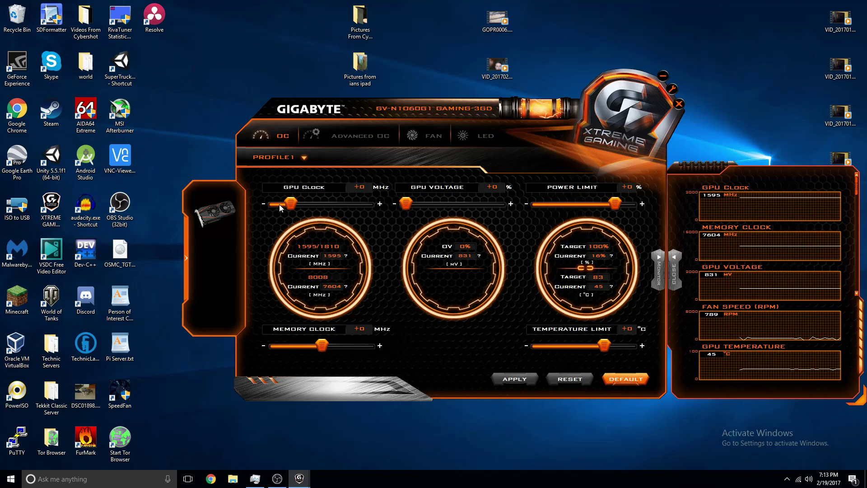
Apply a +51 MHz GPU clock offset, with the memory clock and temperature limit adjusted
{"action": "mouse_move", "coordinate": [288, 205]}
{"action": "left_mouse_down"}
{"action": "mouse_move", "coordinate": [299, 207]}
{"action": "mouse_move", "coordinate": [292, 208]}
{"action": "left_mouse_up"}
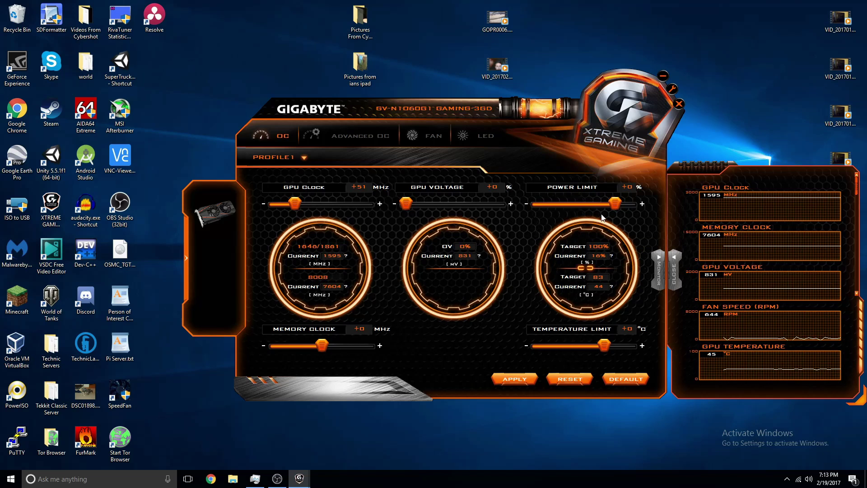
{"action": "left_click_drag", "start_coordinate": [323, 346], "coordinate": [326, 345]}
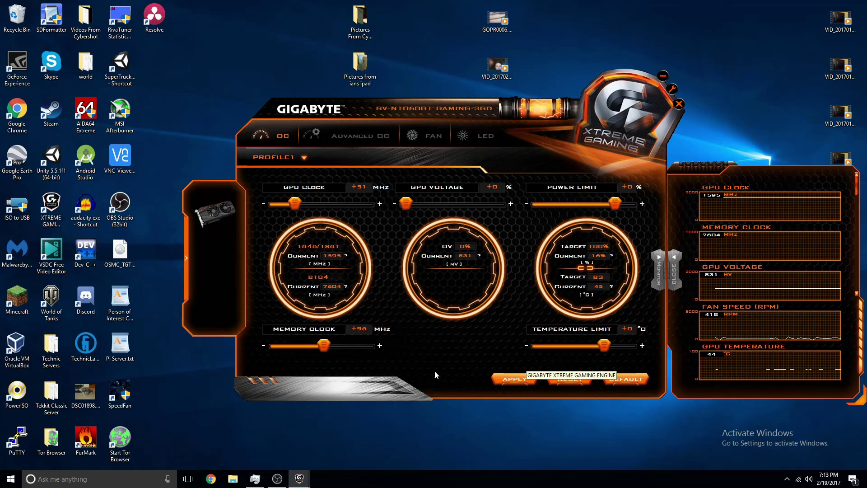
{"action": "left_click_drag", "start_coordinate": [323, 345], "coordinate": [319, 349]}
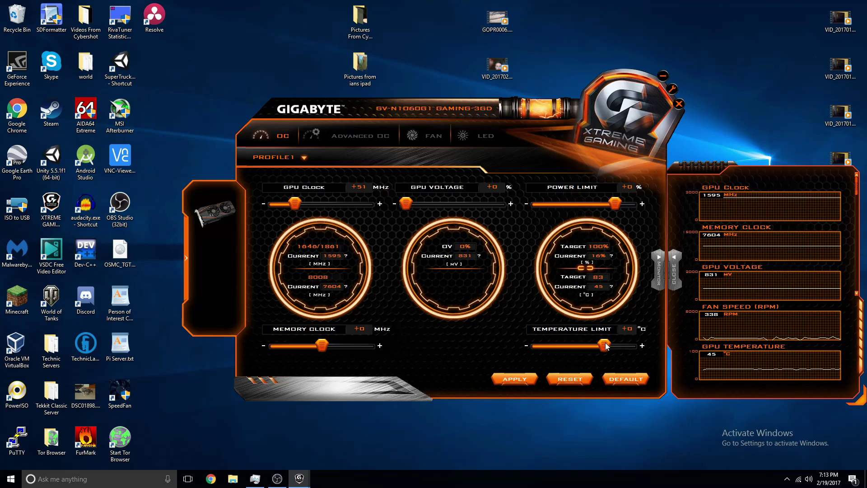
{"action": "left_click_drag", "start_coordinate": [606, 343], "coordinate": [606, 360]}
{"action": "left_click", "coordinate": [511, 388]}
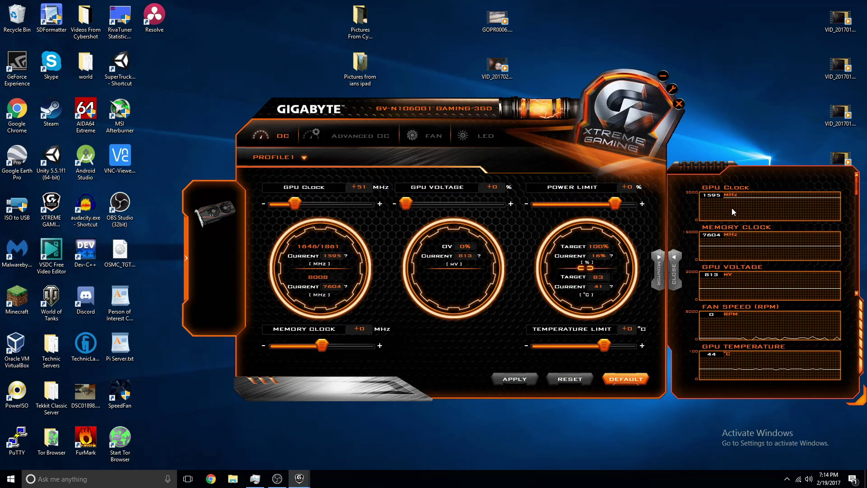
Test a +911 MHz GPU clock, reset it to +51 MHz, then lower the offset slightly
{"action": "left_click_drag", "start_coordinate": [294, 204], "coordinate": [368, 204]}
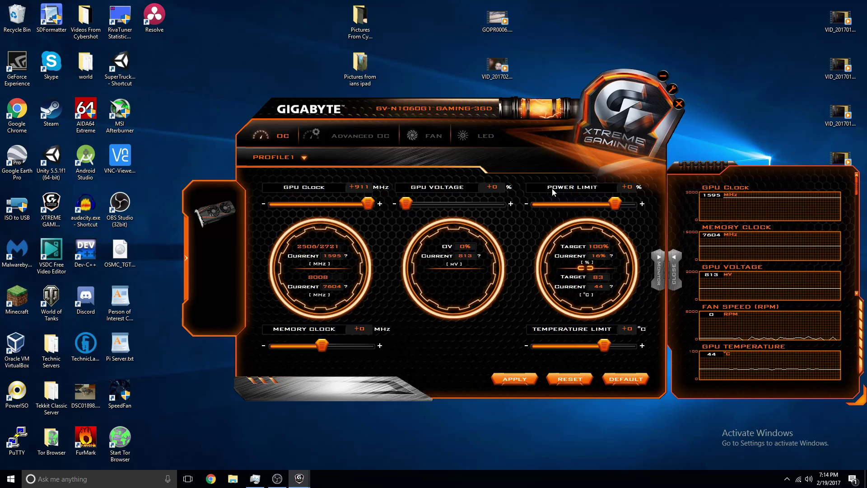
{"action": "left_click", "coordinate": [564, 379]}
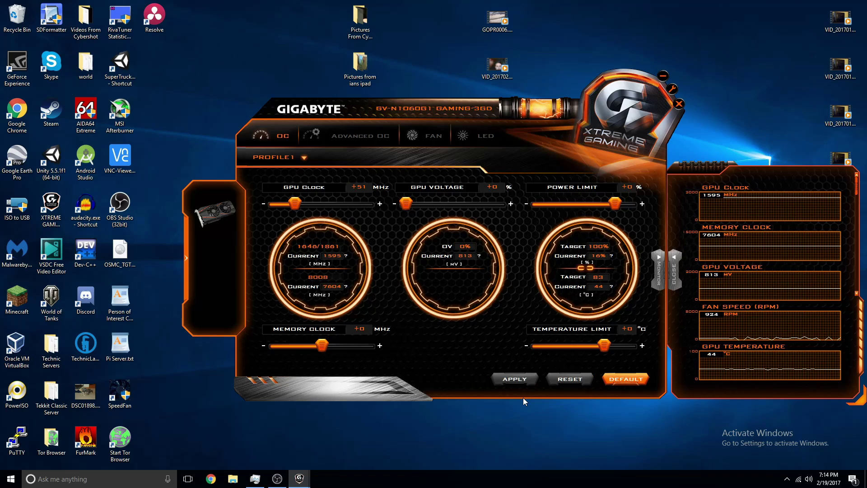
{"action": "left_click_drag", "start_coordinate": [291, 206], "coordinate": [289, 213]}
Apply the Gaming Mode preset again on the Advanced OC page
{"action": "left_click", "coordinate": [374, 136]}
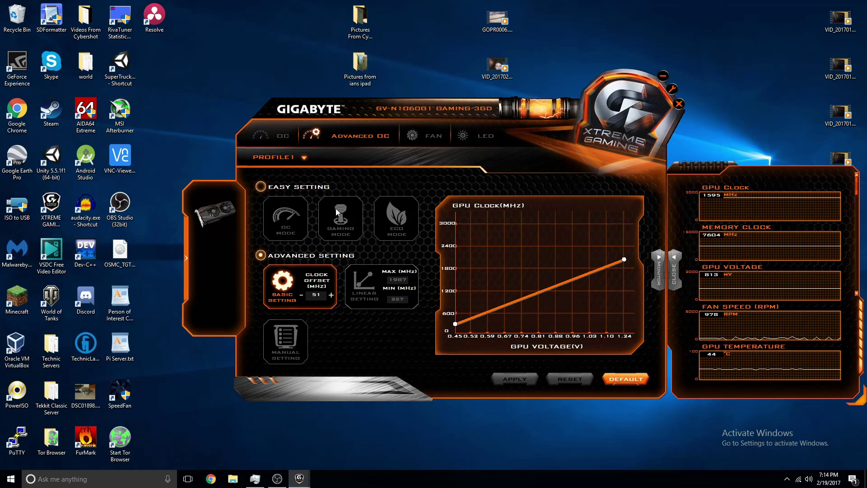
{"action": "left_click", "coordinate": [260, 186]}
{"action": "left_click", "coordinate": [524, 376]}
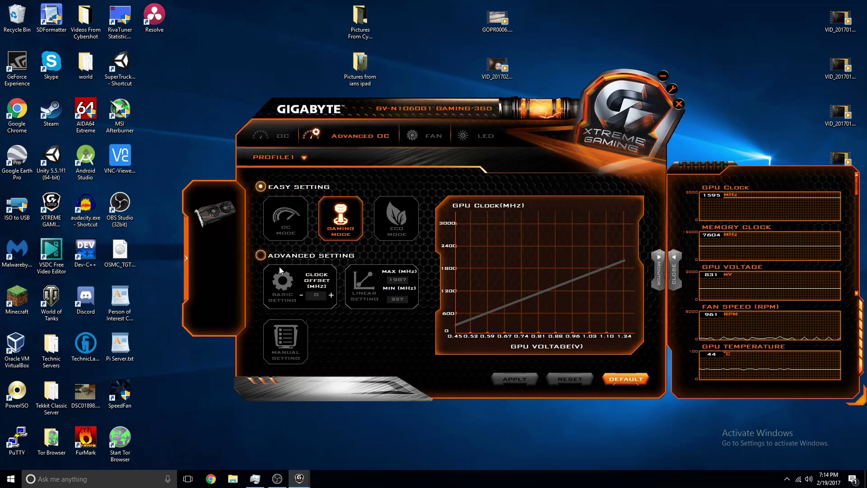
Test the Basic Setting clock offset buttons up and down, leaving the offset at 0
{"action": "left_click", "coordinate": [264, 257]}
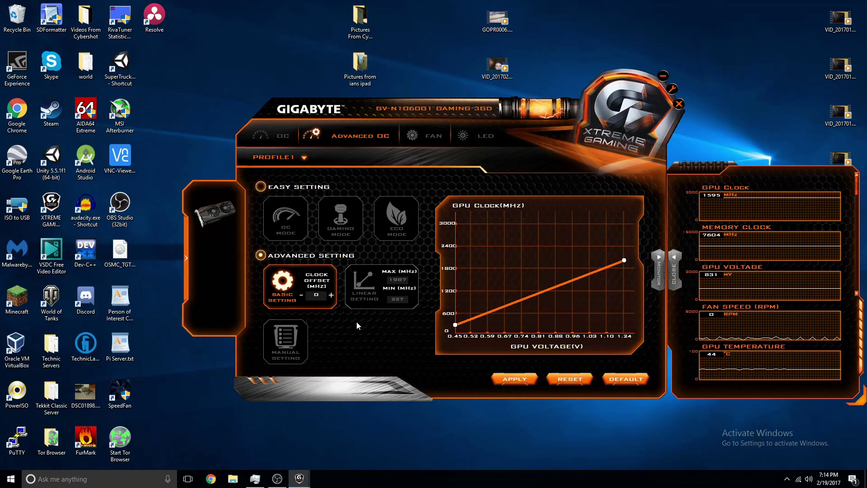
{"action": "left_click", "coordinate": [333, 298]}
{"action": "left_click", "coordinate": [332, 299]}
{"action": "left_click", "coordinate": [333, 298]}
{"action": "left_click", "coordinate": [333, 298]}
{"action": "left_click", "coordinate": [332, 298]}
{"action": "double_click", "coordinate": [332, 298]}
{"action": "double_click", "coordinate": [332, 298]}
{"action": "left_click", "coordinate": [333, 298]}
{"action": "double_click", "coordinate": [332, 298]}
{"action": "double_click", "coordinate": [333, 298]}
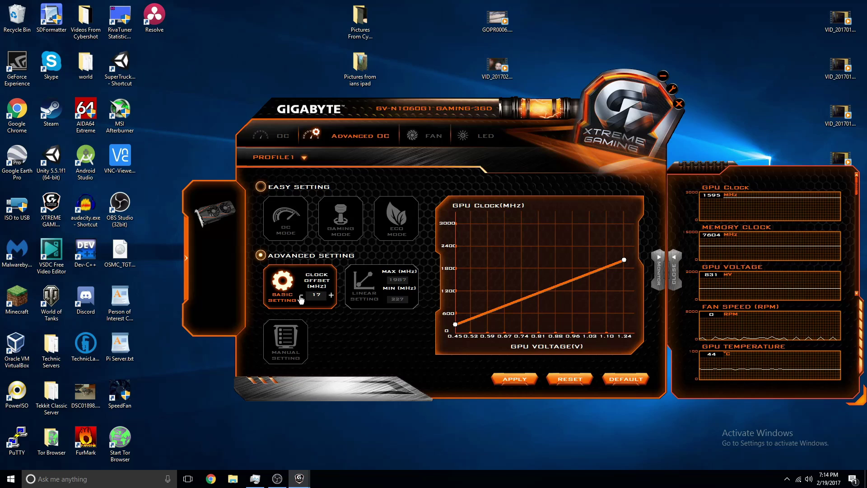
{"action": "double_click", "coordinate": [301, 295]}
{"action": "left_click", "coordinate": [301, 296]}
{"action": "double_click", "coordinate": [301, 296]}
{"action": "left_click", "coordinate": [301, 296]}
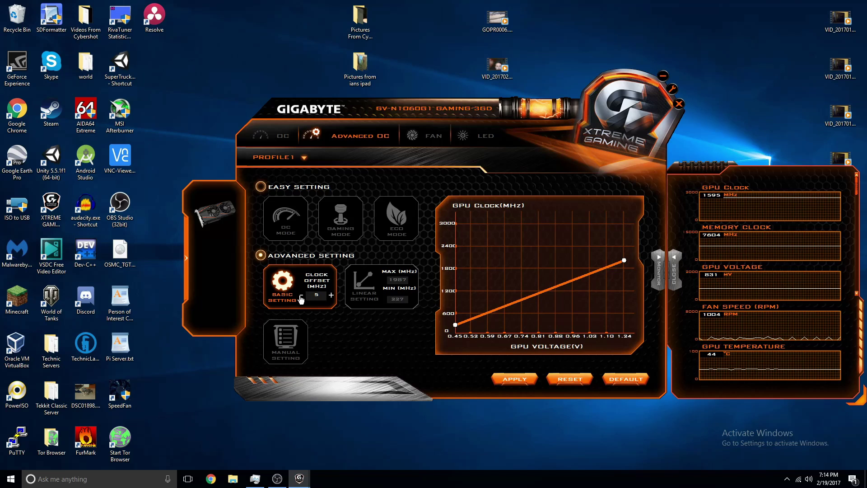
{"action": "left_click", "coordinate": [301, 297]}
{"action": "left_click", "coordinate": [332, 296]}
Compare the Eco and Gaming Mode presets, then apply the OC Mode preset
{"action": "left_click", "coordinate": [262, 187]}
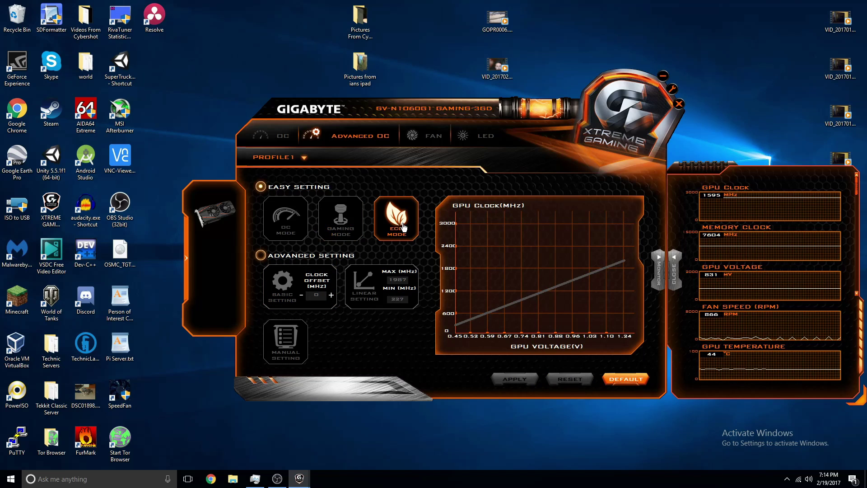
{"action": "left_click", "coordinate": [403, 227]}
{"action": "left_click", "coordinate": [330, 222]}
{"action": "left_click", "coordinate": [277, 219]}
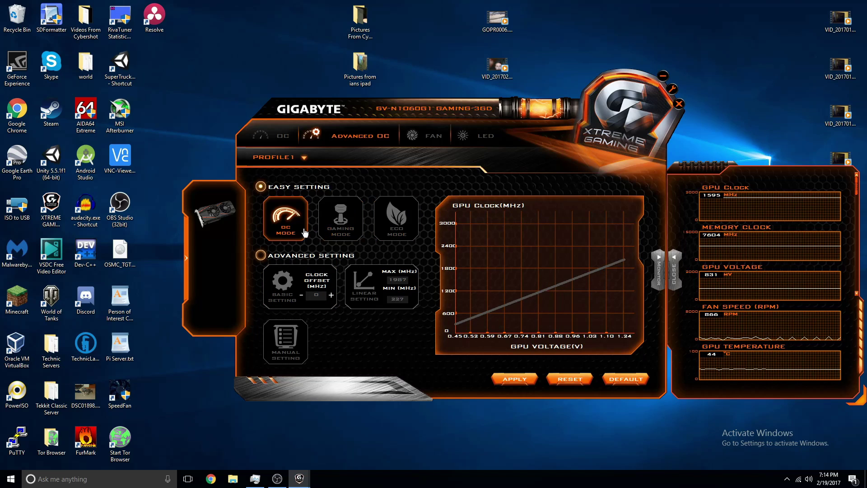
{"action": "left_click", "coordinate": [518, 378]}
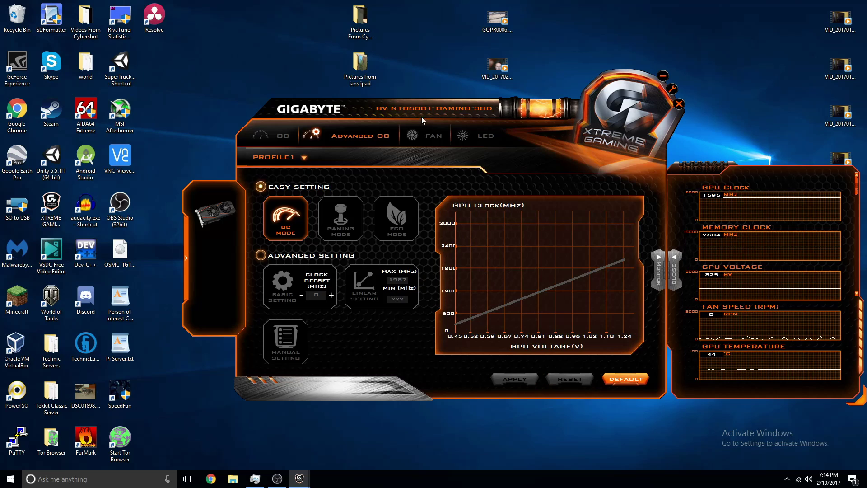
{"action": "left_click", "coordinate": [418, 135]}
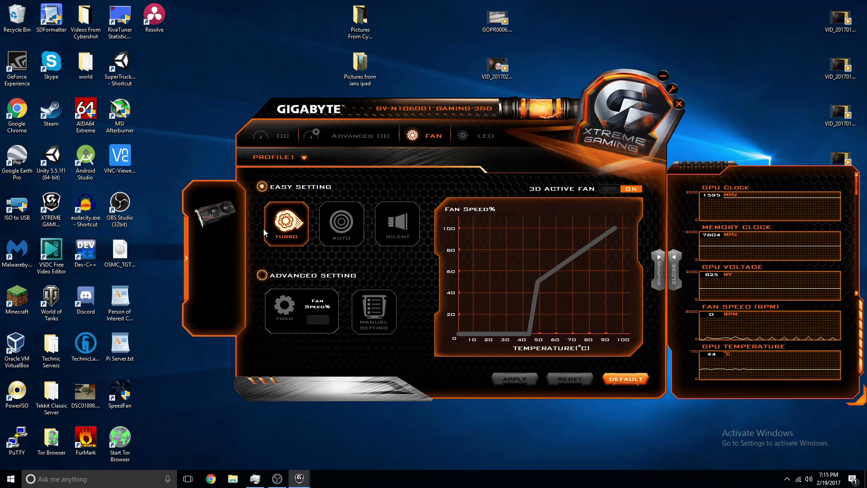
Compare the Auto, Silent and Turbo fan preset curves, ending on Turbo
{"action": "left_click", "coordinate": [347, 228]}
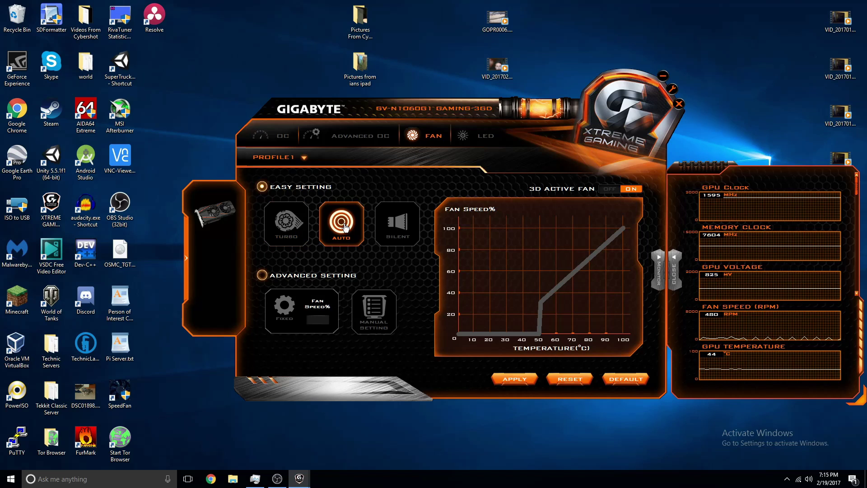
{"action": "left_click", "coordinate": [389, 220]}
{"action": "left_click", "coordinate": [354, 237]}
{"action": "left_click", "coordinate": [417, 223]}
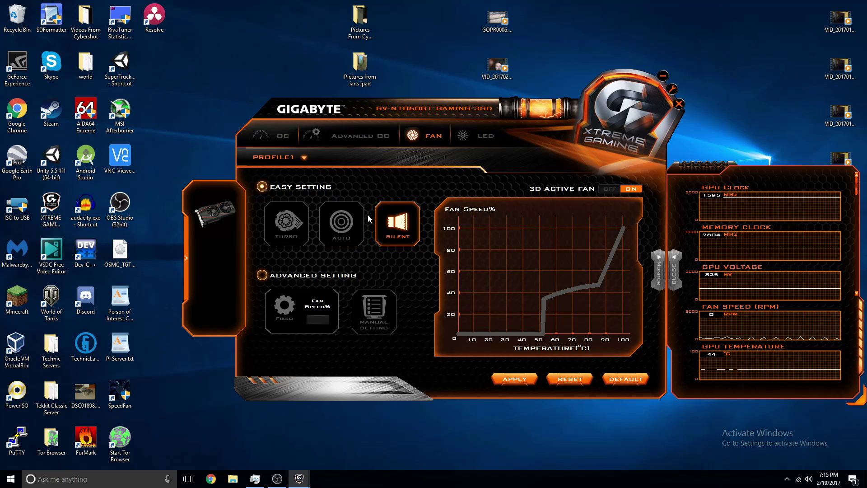
{"action": "left_click", "coordinate": [350, 227]}
{"action": "left_click", "coordinate": [301, 229]}
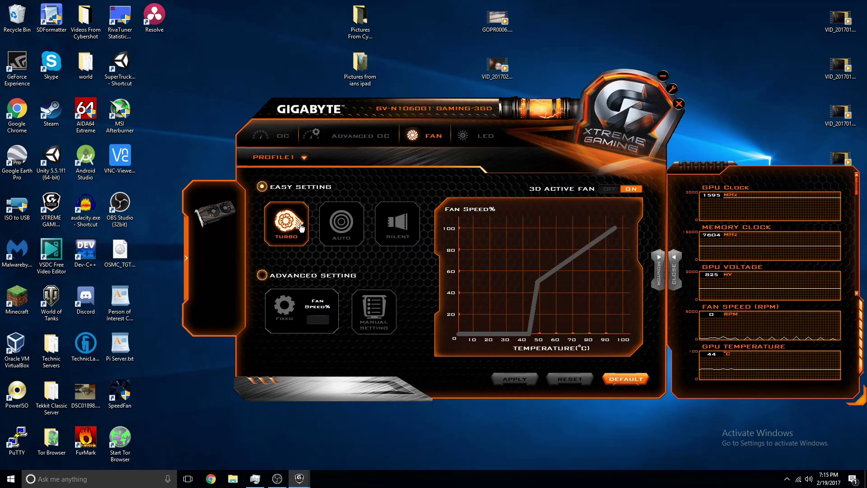
{"action": "left_click", "coordinate": [349, 227]}
{"action": "left_click", "coordinate": [304, 229]}
{"action": "left_click", "coordinate": [347, 226]}
{"action": "left_click", "coordinate": [303, 230]}
Apply an Advanced Fixed fan speed of 100%
{"action": "left_click", "coordinate": [262, 275]}
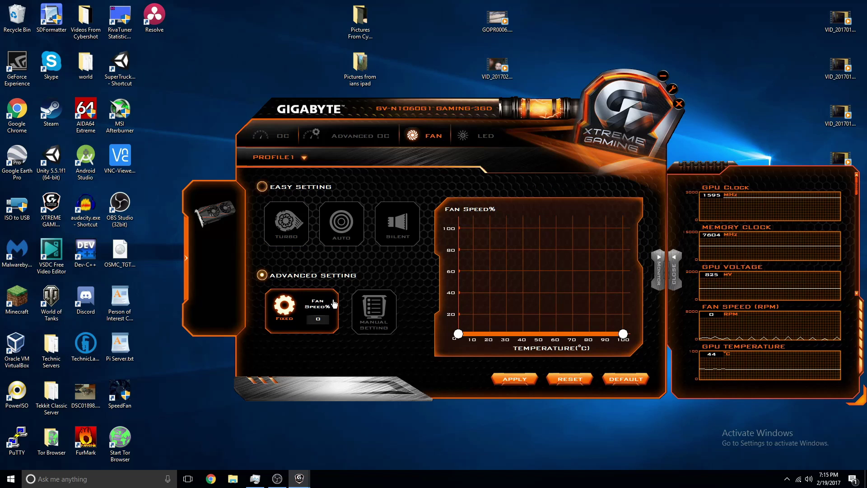
{"action": "left_click", "coordinate": [318, 319]}
{"action": "type", "text": "100"}
{"action": "key", "text": "Return"}
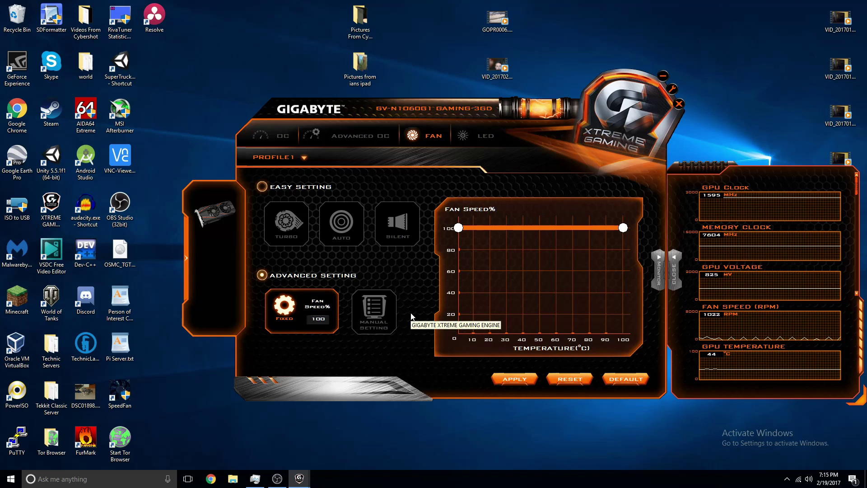
{"action": "left_click", "coordinate": [514, 379]}
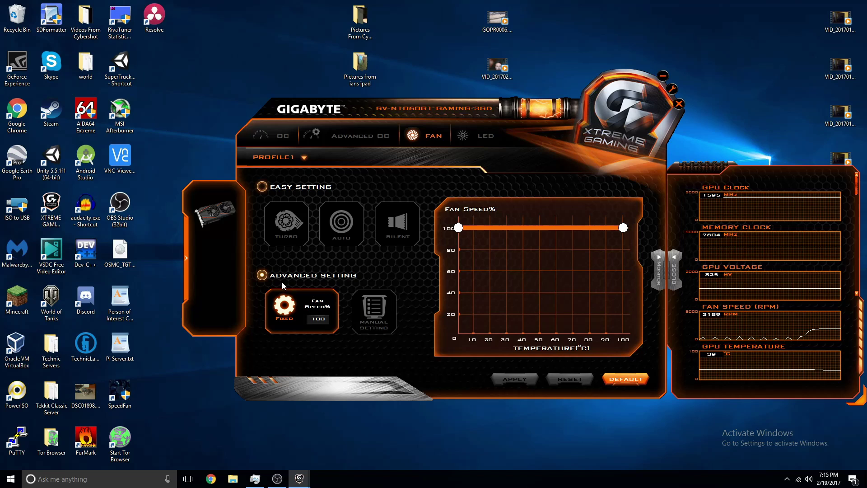
Change the fixed fan speed to 0% and apply it
{"action": "left_click", "coordinate": [318, 318]}
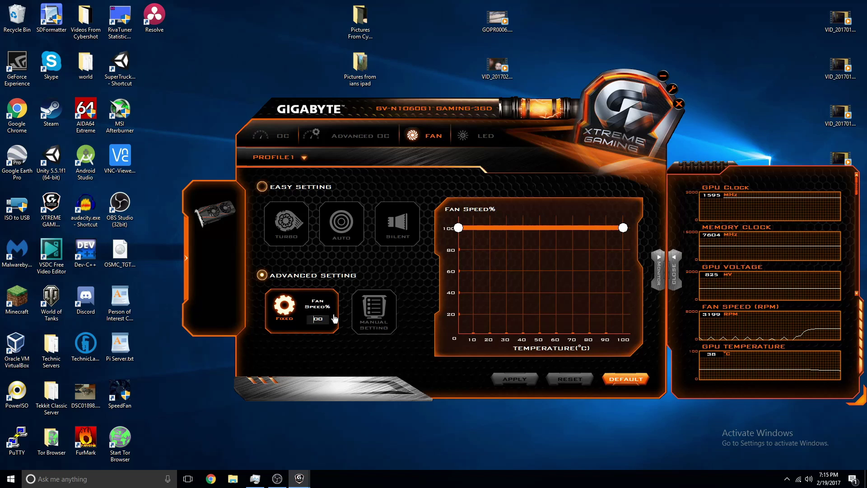
{"action": "key", "text": "Delete"}
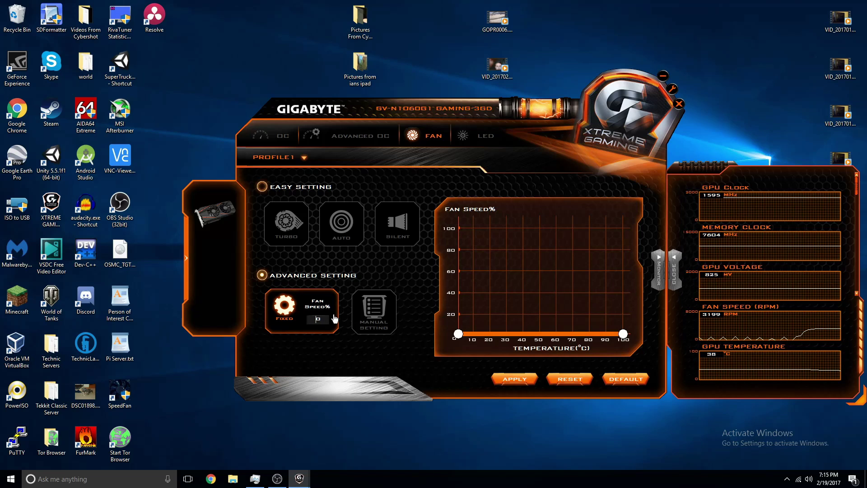
{"action": "left_click", "coordinate": [504, 379]}
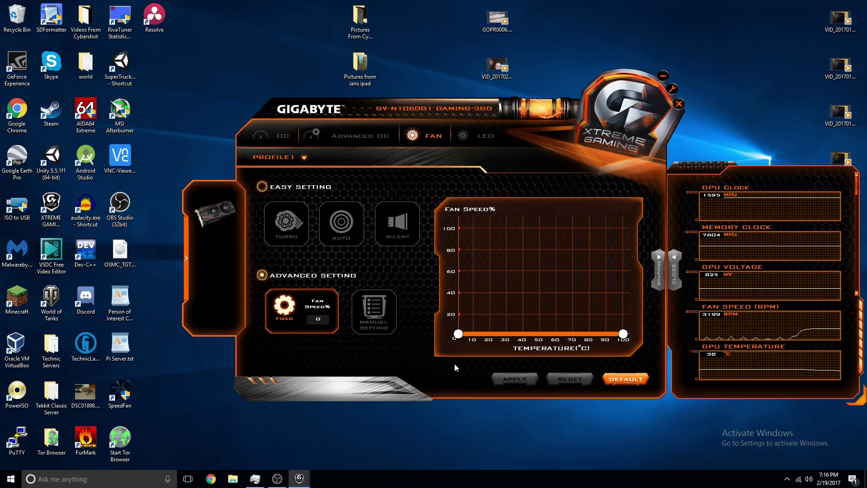
Switch to Manual Setting and roughly reshape the fan-curve points
{"action": "left_click", "coordinate": [398, 312]}
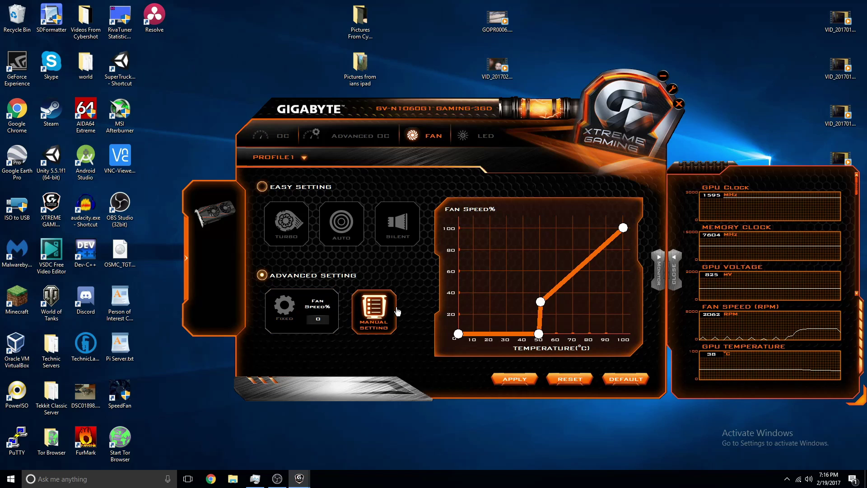
{"action": "left_click_drag", "start_coordinate": [539, 334], "coordinate": [458, 301]}
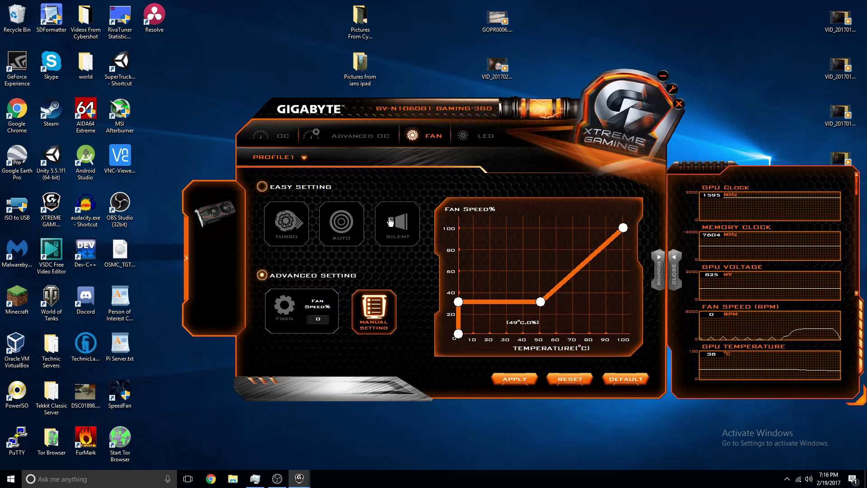
{"action": "left_click_drag", "start_coordinate": [391, 221], "coordinate": [586, 193]}
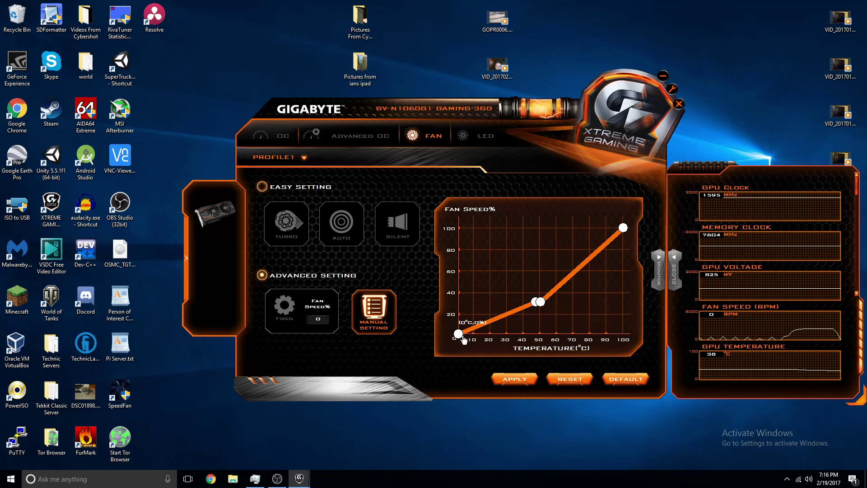
{"action": "left_click_drag", "start_coordinate": [462, 336], "coordinate": [463, 299]}
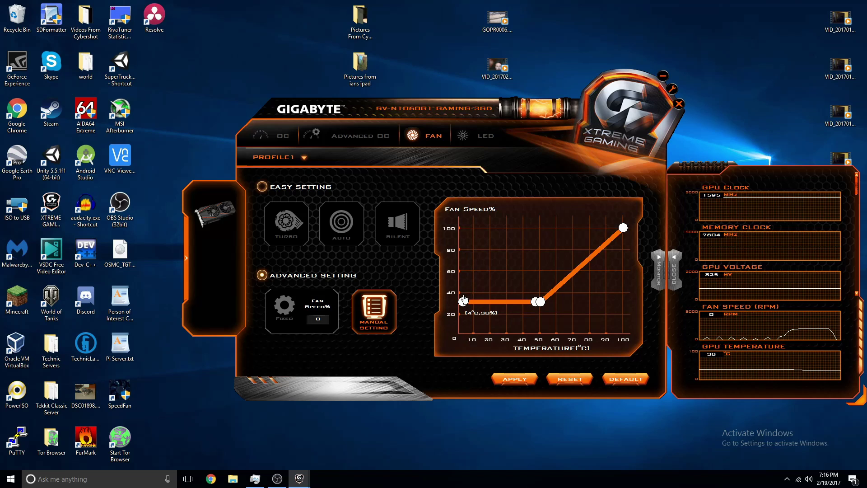
{"action": "left_click_drag", "start_coordinate": [541, 301], "coordinate": [573, 199]}
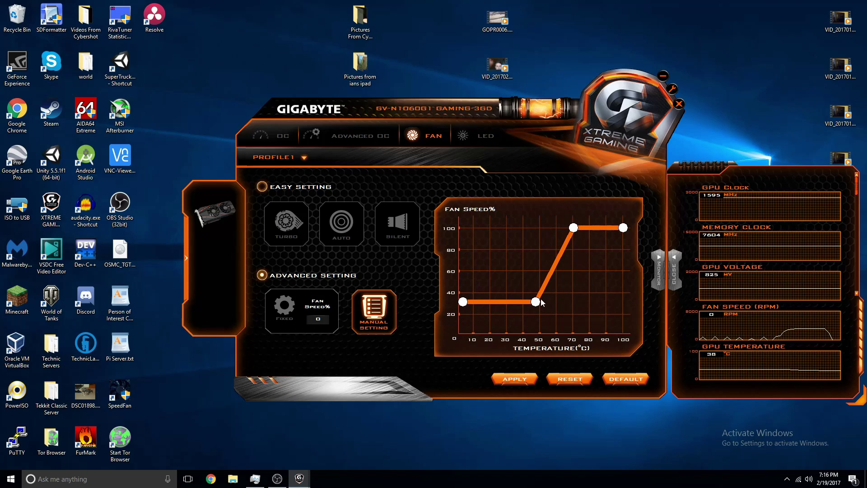
{"action": "left_click_drag", "start_coordinate": [536, 301], "coordinate": [533, 227]}
{"action": "left_click_drag", "start_coordinate": [463, 302], "coordinate": [458, 334]}
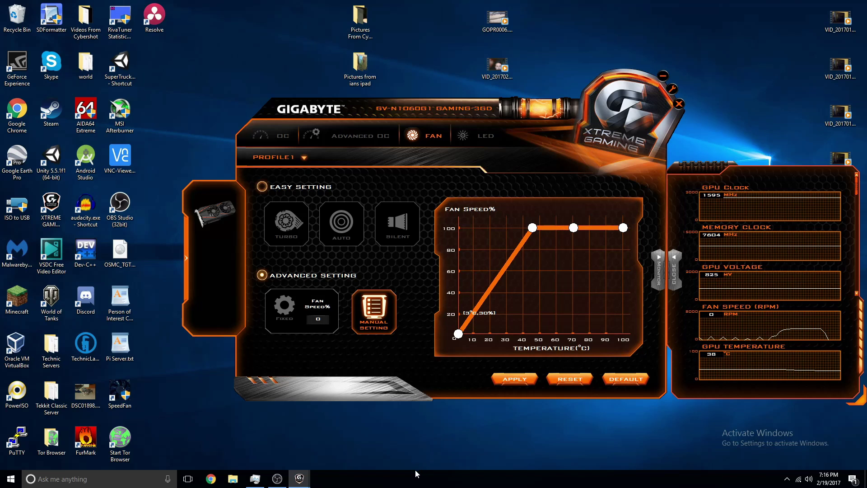
{"action": "left_click_drag", "start_coordinate": [532, 227], "coordinate": [542, 318]}
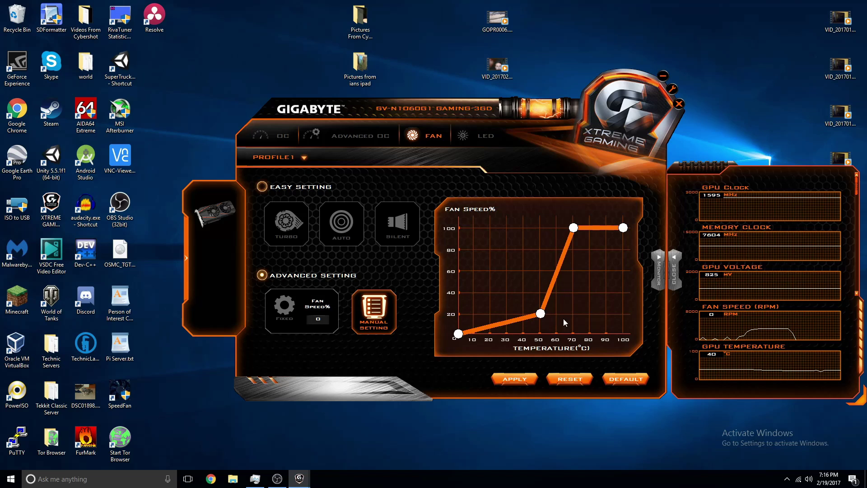
Set the upper curve points to about 80% at 80°C and apply the curve
{"action": "left_click_drag", "start_coordinate": [574, 228], "coordinate": [606, 297]}
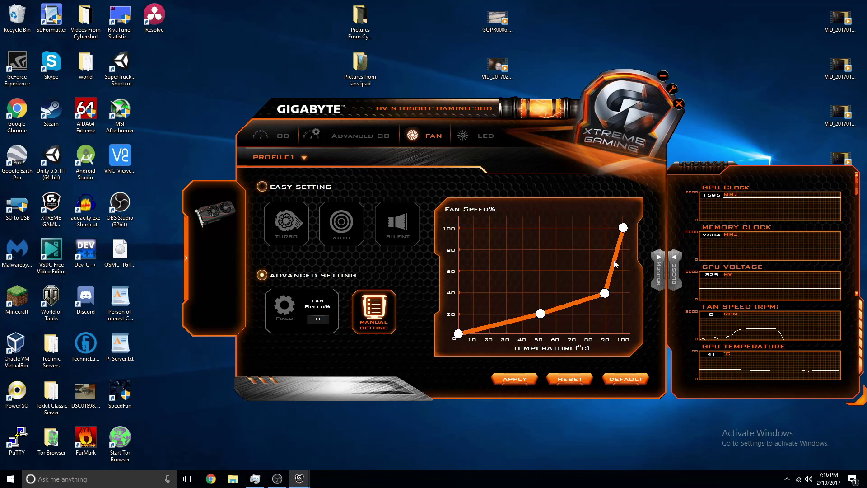
{"action": "mouse_move", "coordinate": [605, 299]}
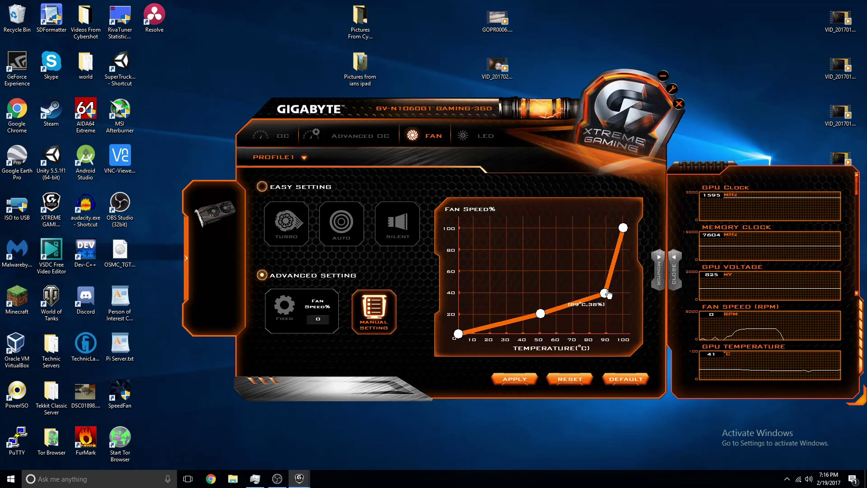
{"action": "left_click_drag", "start_coordinate": [605, 295], "coordinate": [625, 228]}
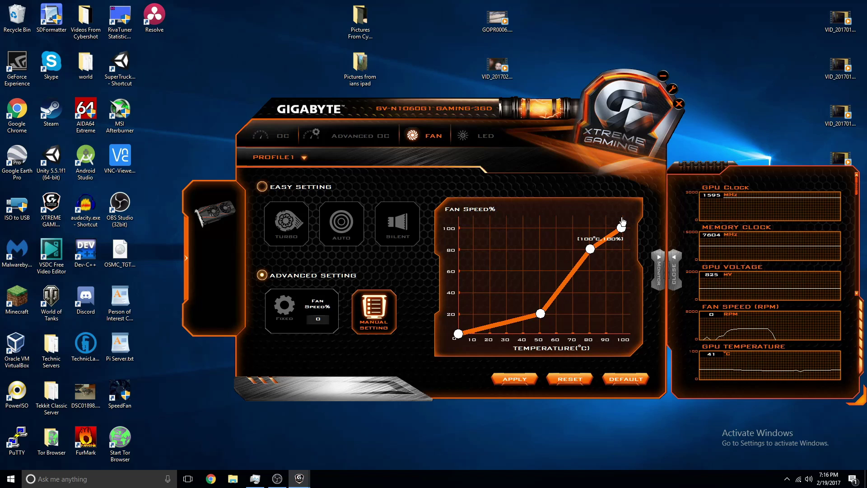
{"action": "mouse_move", "coordinate": [588, 250]}
{"action": "mouse_move", "coordinate": [589, 249]}
{"action": "left_mouse_down"}
{"action": "mouse_move", "coordinate": [590, 228]}
{"action": "mouse_move", "coordinate": [592, 253]}
{"action": "left_mouse_up"}
{"action": "left_click", "coordinate": [513, 381]}
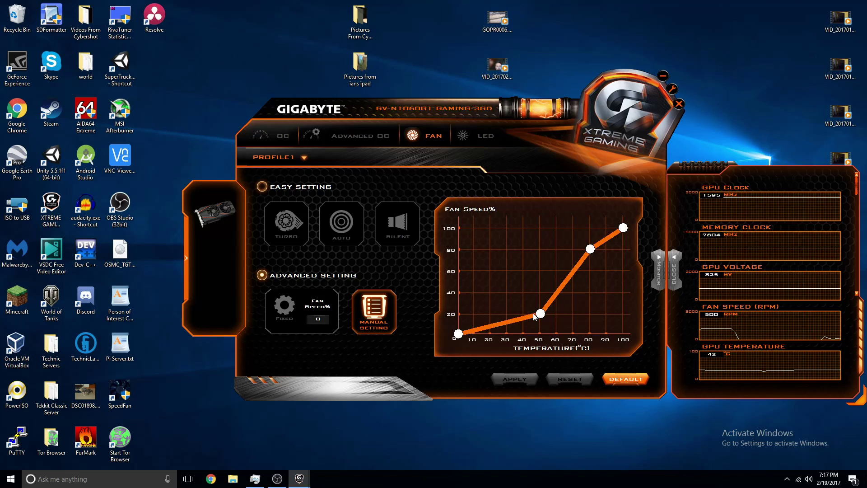
Lower the 50°C curve point to about 20% fan speed and re-apply
{"action": "mouse_move", "coordinate": [540, 316]}
{"action": "left_click_drag", "start_coordinate": [539, 316], "coordinate": [541, 316]}
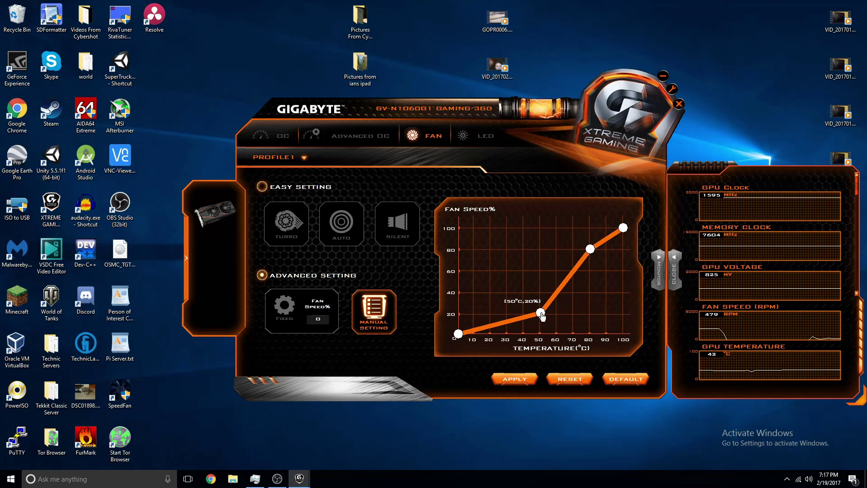
{"action": "left_click", "coordinate": [517, 376]}
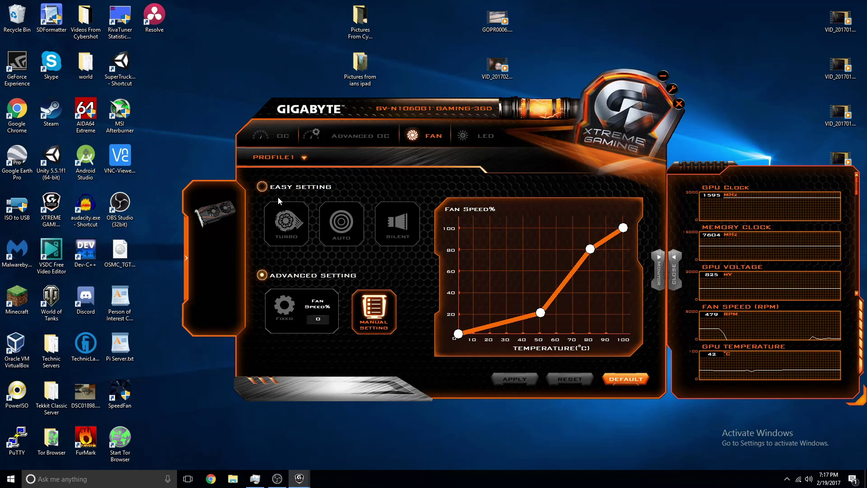
Compare the Auto and Silent curves, then apply the Turbo easy fan preset
{"action": "left_click", "coordinate": [262, 181]}
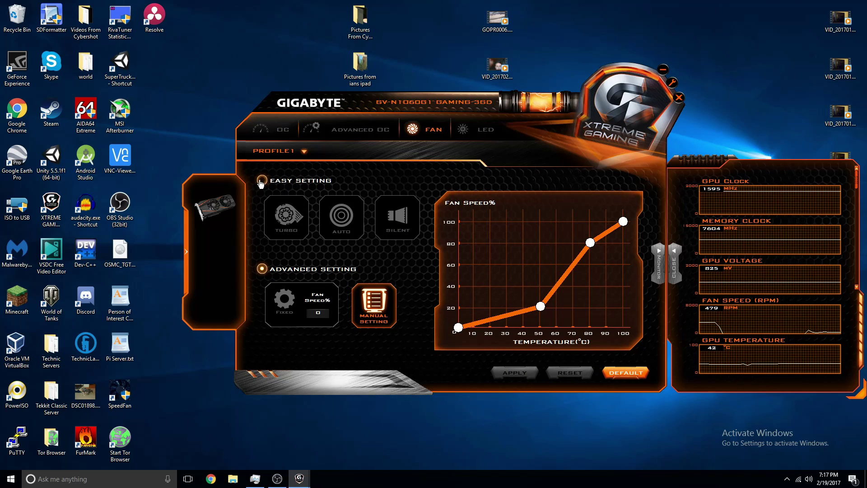
{"action": "left_click", "coordinate": [286, 212]}
{"action": "left_click", "coordinate": [347, 231]}
{"action": "left_click", "coordinate": [391, 231]}
{"action": "left_click", "coordinate": [285, 219]}
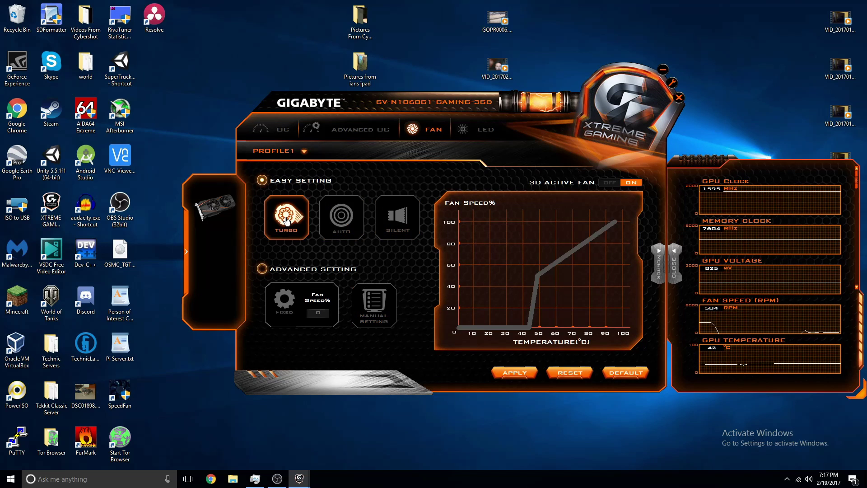
{"action": "left_click", "coordinate": [350, 234]}
{"action": "left_click", "coordinate": [401, 241]}
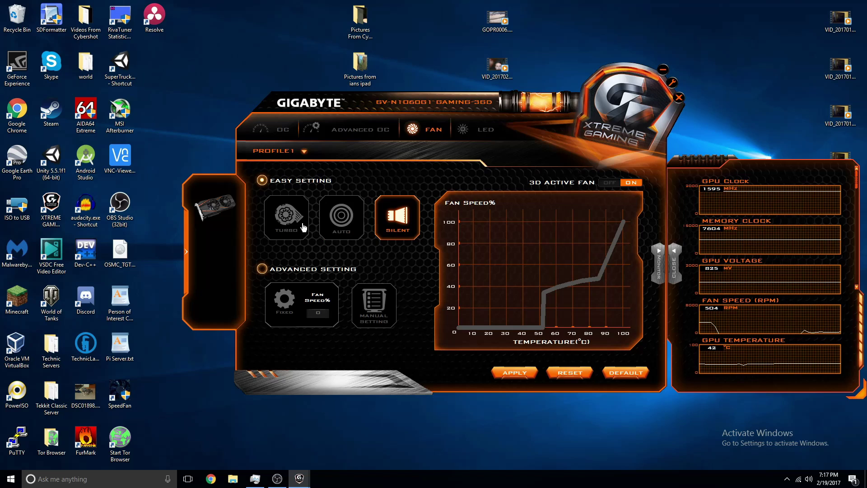
{"action": "left_click", "coordinate": [361, 223]}
{"action": "left_click", "coordinate": [285, 228]}
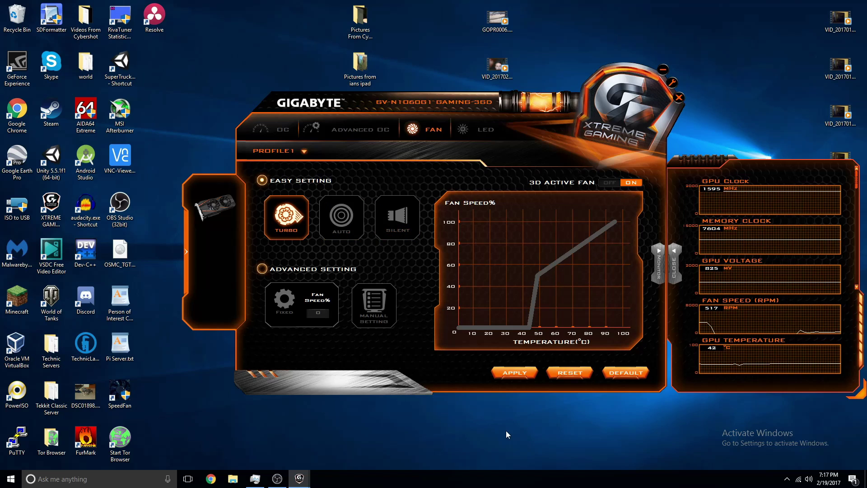
{"action": "left_click", "coordinate": [510, 379]}
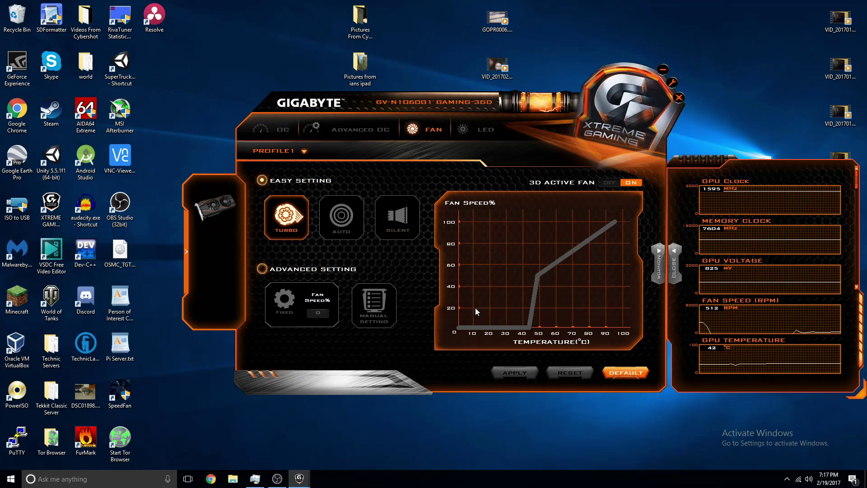
{"action": "left_click", "coordinate": [469, 132]}
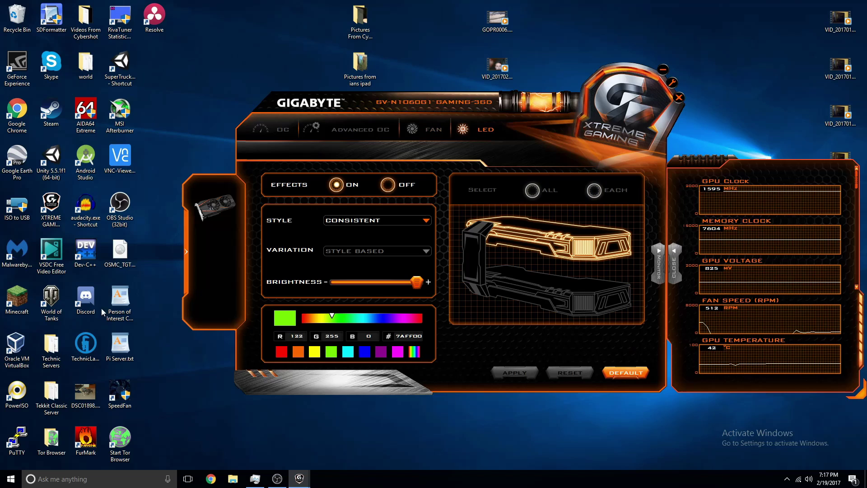
Set the LED style to Breathing and test the Speed slider, ending at maximum
{"action": "left_click", "coordinate": [352, 219]}
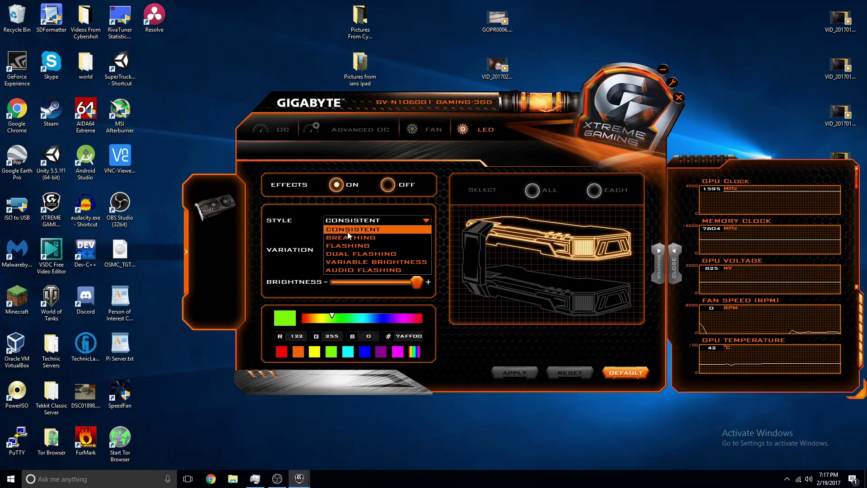
{"action": "left_click", "coordinate": [348, 237]}
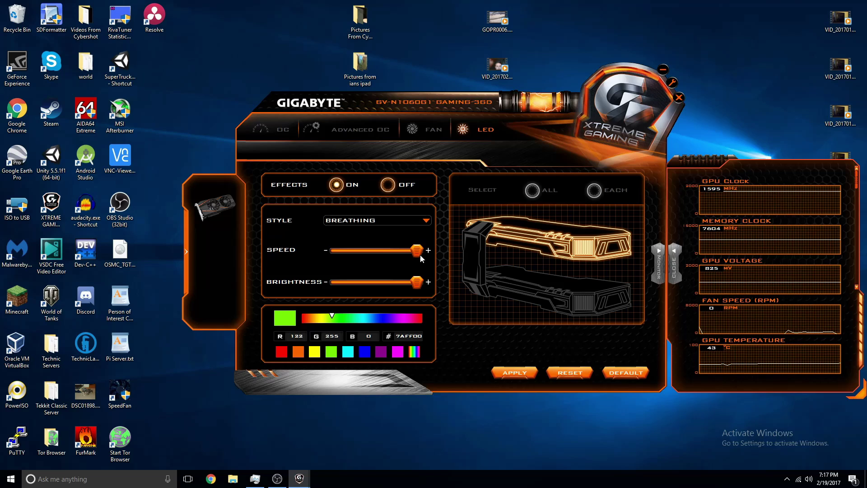
{"action": "left_click_drag", "start_coordinate": [417, 250], "coordinate": [521, 266]}
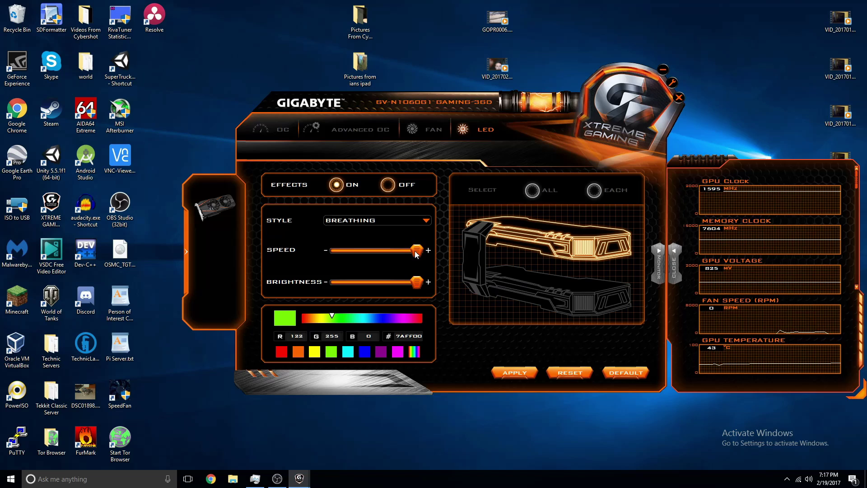
{"action": "left_click_drag", "start_coordinate": [416, 250], "coordinate": [222, 251]}
{"action": "left_click_drag", "start_coordinate": [336, 249], "coordinate": [505, 240]}
Try Flashing and Dual Flashing styles, then choose Variable Brightness
{"action": "left_click", "coordinate": [410, 219]}
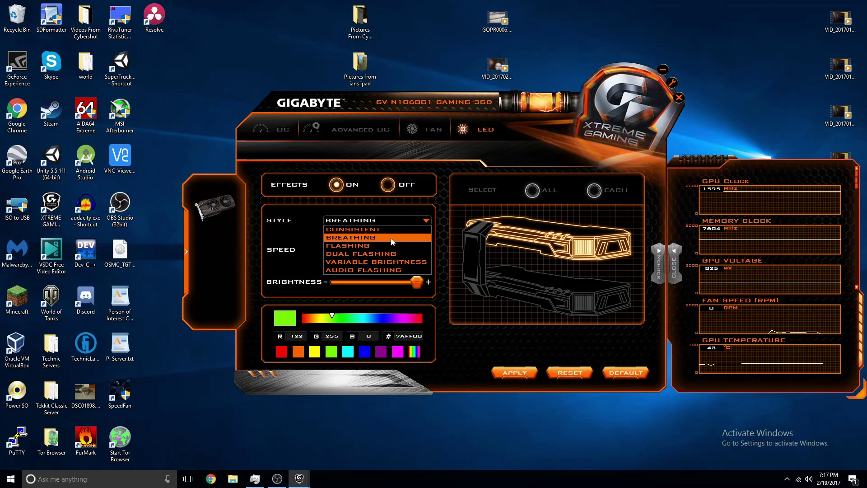
{"action": "left_click", "coordinate": [390, 244]}
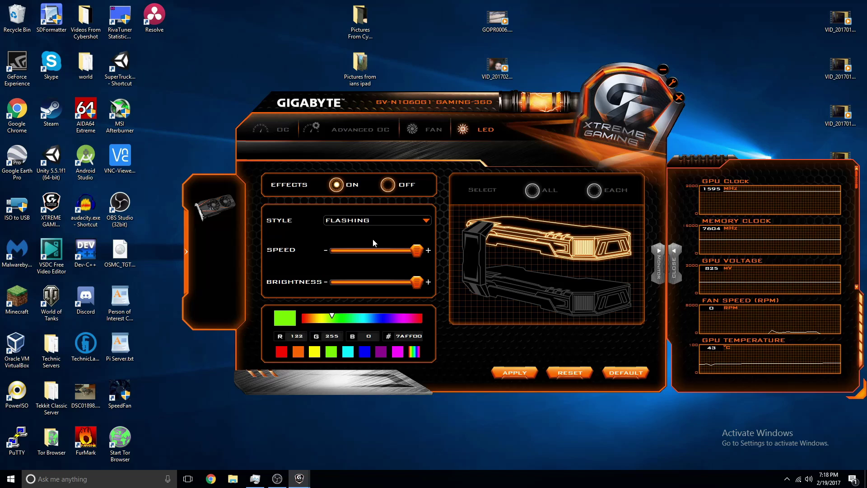
{"action": "left_click_drag", "start_coordinate": [416, 249], "coordinate": [291, 259]}
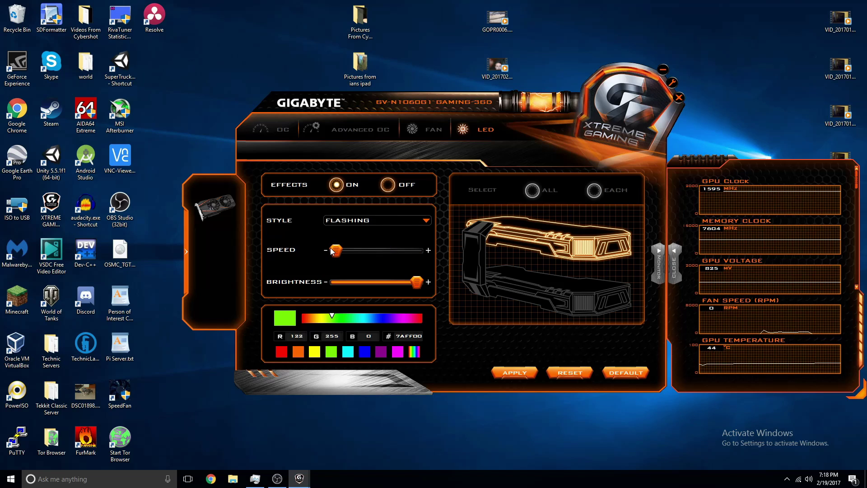
{"action": "left_click_drag", "start_coordinate": [336, 251], "coordinate": [475, 245]}
{"action": "left_click", "coordinate": [400, 221]}
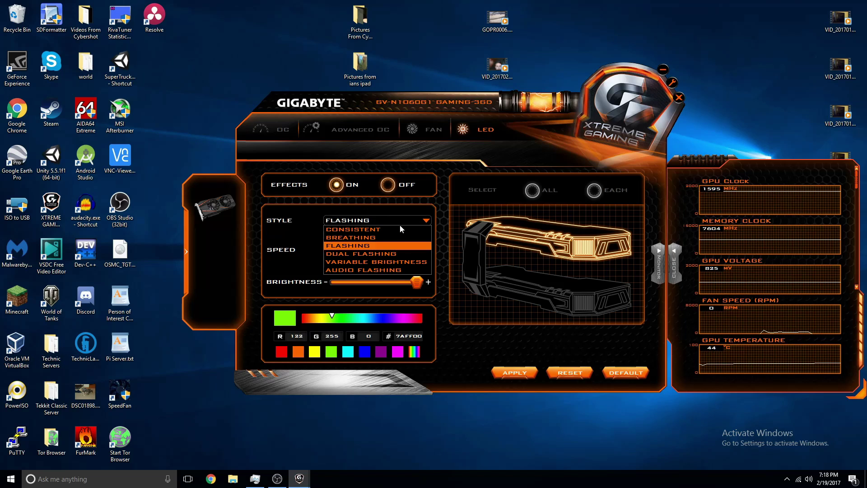
{"action": "left_click", "coordinate": [384, 254]}
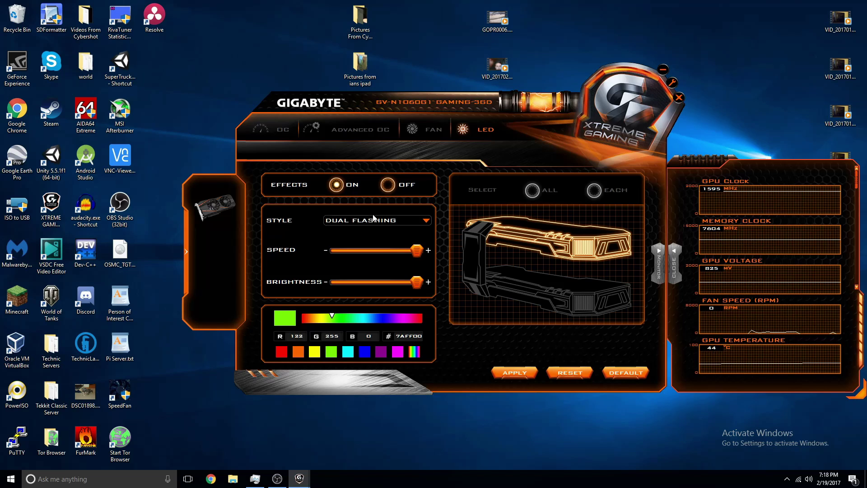
{"action": "left_click", "coordinate": [424, 221]}
{"action": "left_click", "coordinate": [410, 263]}
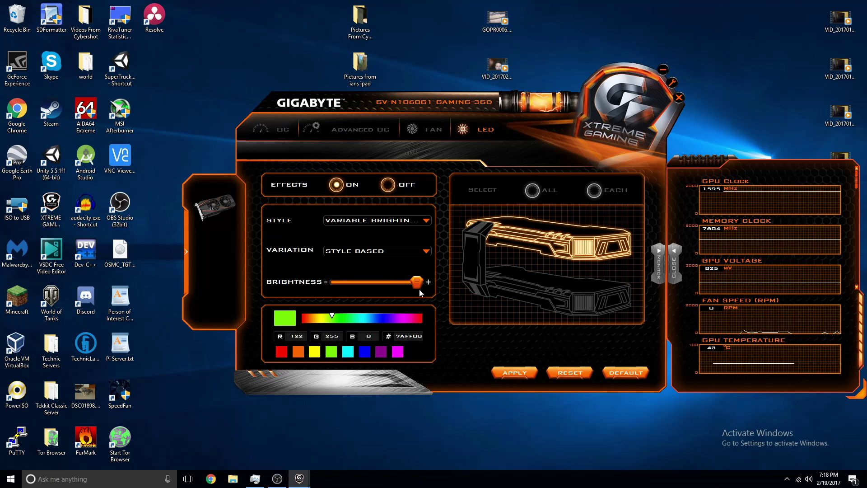
Try GPU Temperature and GPU Fan Speed as variation sources, returning brightness near maximum
{"action": "mouse_move", "coordinate": [416, 282]}
{"action": "left_mouse_down"}
{"action": "mouse_move", "coordinate": [345, 309]}
{"action": "mouse_move", "coordinate": [390, 303]}
{"action": "mouse_move", "coordinate": [354, 307]}
{"action": "mouse_move", "coordinate": [289, 285]}
{"action": "mouse_move", "coordinate": [402, 286]}
{"action": "left_mouse_up"}
{"action": "left_click", "coordinate": [346, 256]}
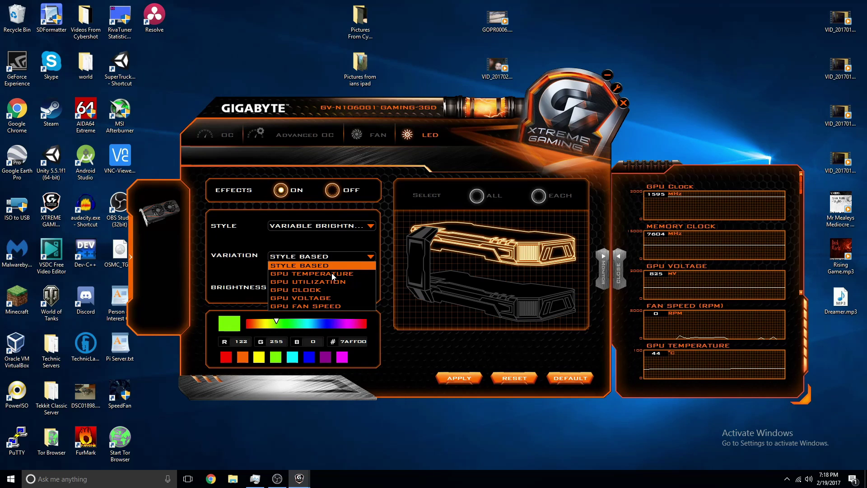
{"action": "left_click", "coordinate": [331, 273]}
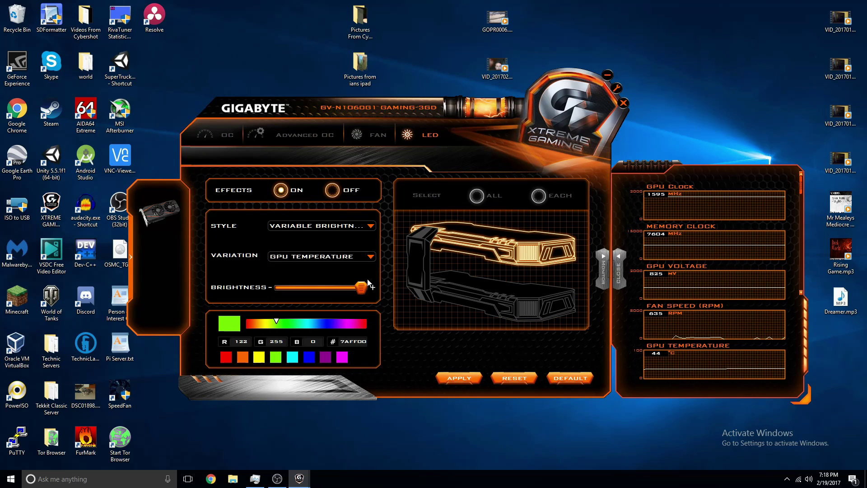
{"action": "left_click", "coordinate": [364, 262]}
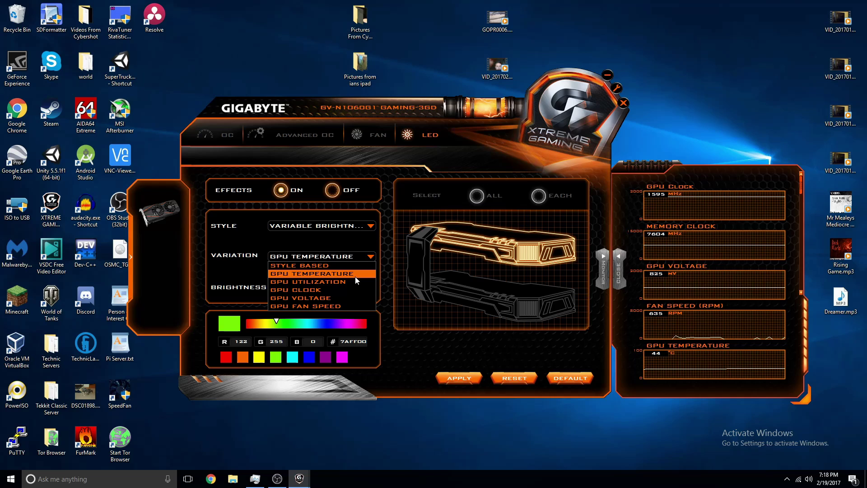
{"action": "left_click", "coordinate": [327, 300]}
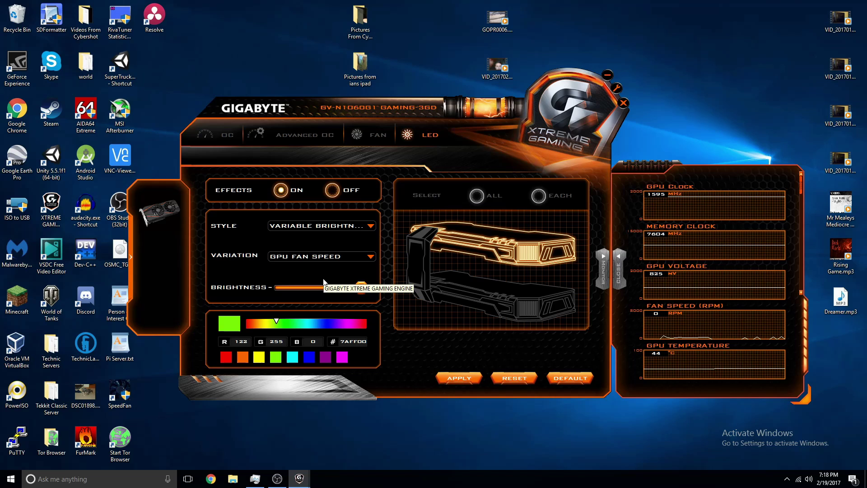
{"action": "left_click_drag", "start_coordinate": [299, 284], "coordinate": [227, 298]}
{"action": "left_click_drag", "start_coordinate": [280, 293], "coordinate": [365, 290]}
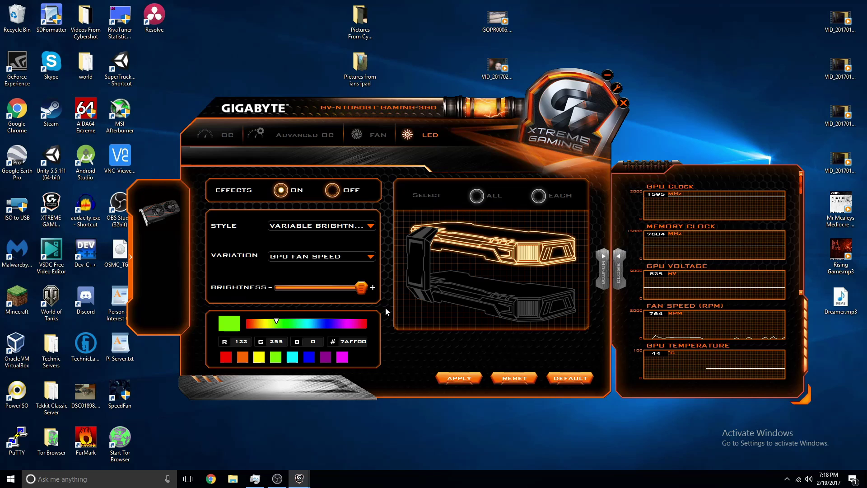
Apply GPU Clock, then switch the variation to GPU Utilization and apply
{"action": "left_click", "coordinate": [319, 256]}
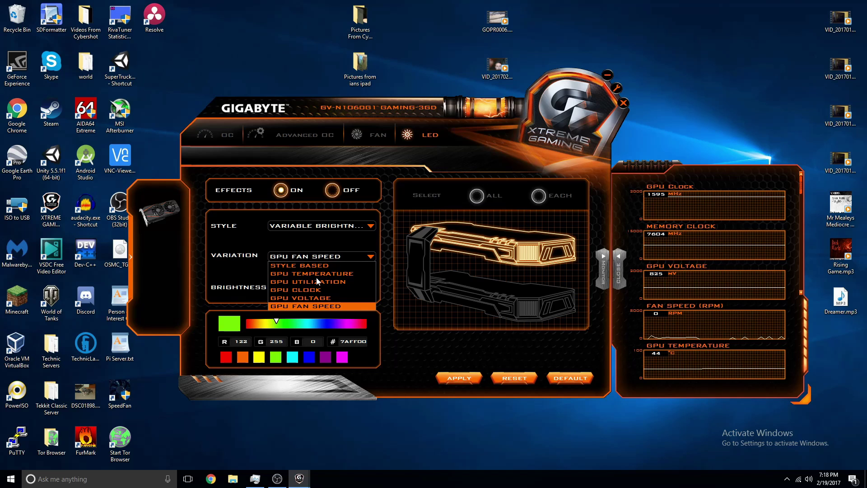
{"action": "left_click", "coordinate": [285, 289]}
{"action": "left_click", "coordinate": [465, 378]}
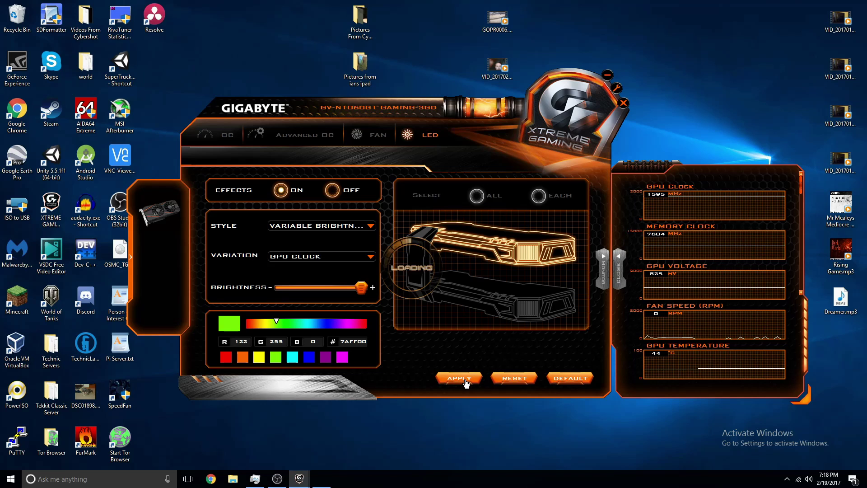
{"action": "left_click", "coordinate": [362, 258]}
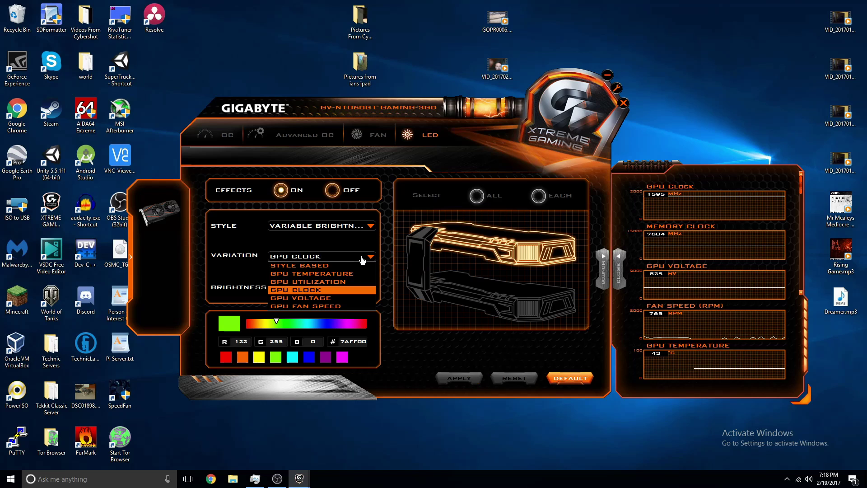
{"action": "left_click", "coordinate": [327, 282]}
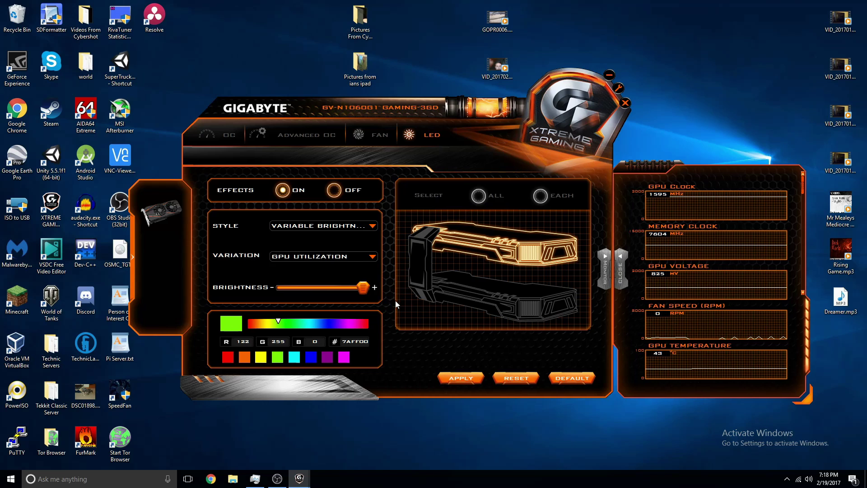
{"action": "left_click", "coordinate": [460, 381]}
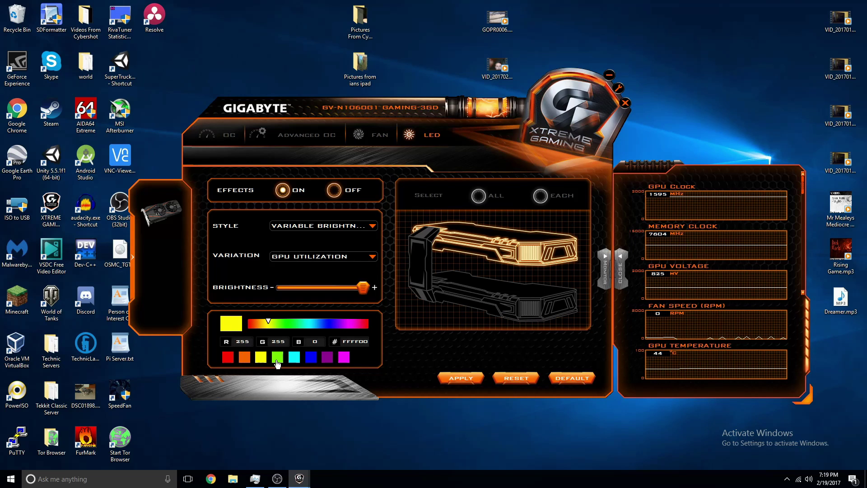
Preview orange, red, purple and magenta, then apply green (#7AFF00) as the LED colour
{"action": "left_click", "coordinate": [244, 358]}
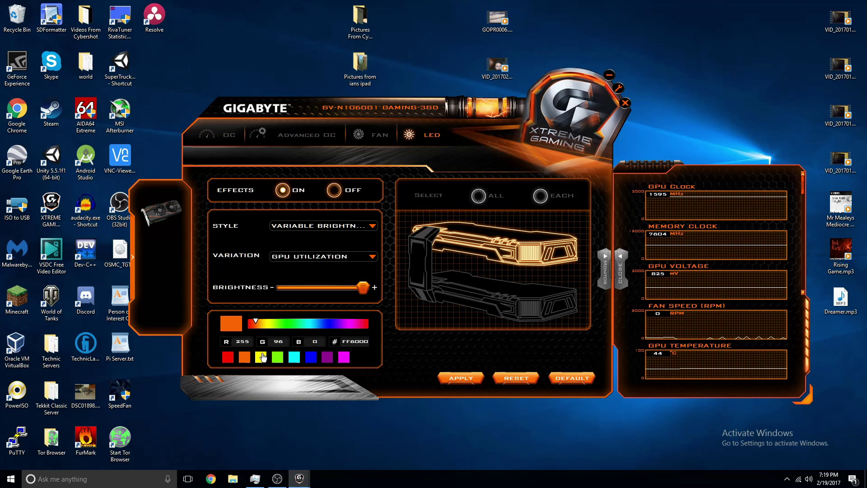
{"action": "left_click", "coordinate": [229, 358]}
{"action": "left_click", "coordinate": [277, 357]}
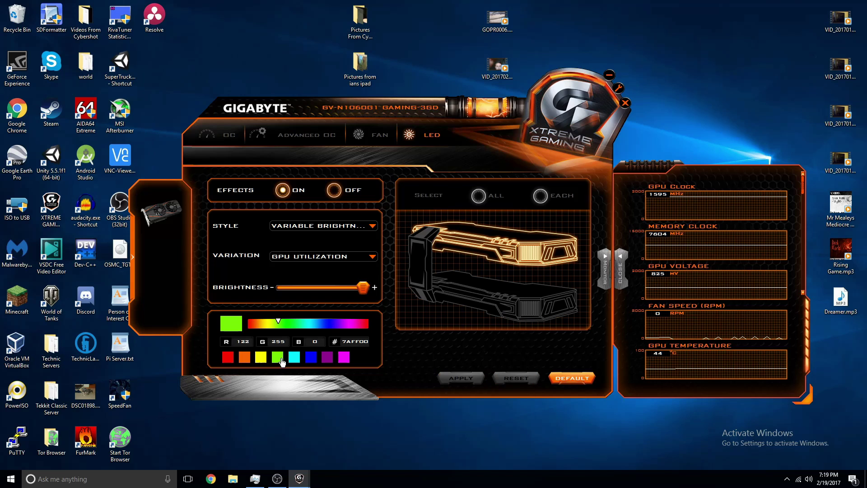
{"action": "left_click", "coordinate": [311, 357]}
{"action": "left_click", "coordinate": [343, 357]}
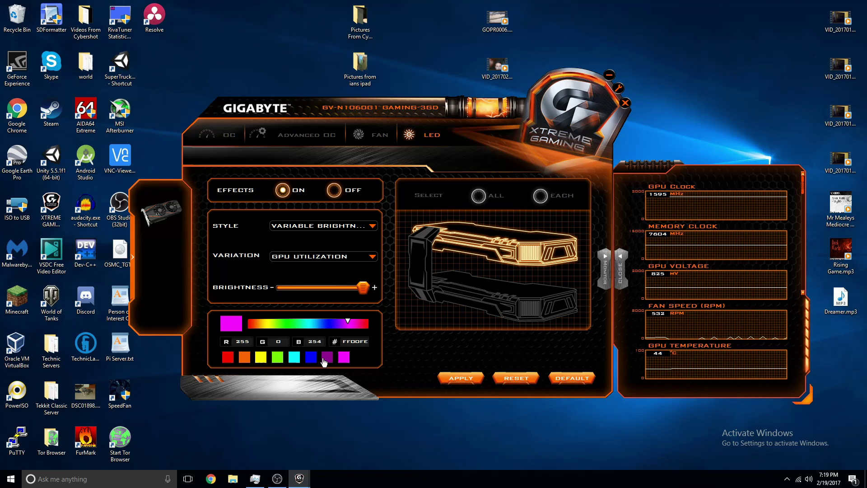
{"action": "left_click", "coordinate": [327, 357]}
{"action": "left_click", "coordinate": [343, 357]}
{"action": "left_click", "coordinate": [326, 358]}
{"action": "left_click", "coordinate": [343, 358]}
{"action": "left_click", "coordinate": [327, 357]}
{"action": "left_click", "coordinate": [343, 358]}
{"action": "left_click", "coordinate": [278, 358]}
{"action": "left_click", "coordinate": [472, 382]}
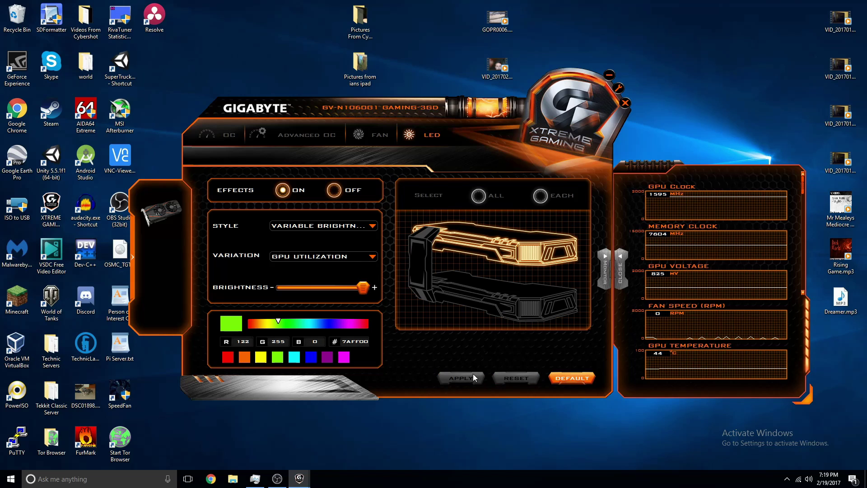
Run the fans in Turbo mode with 3D Active Fan re-enabled, and bring up the Setting window
{"action": "left_click", "coordinate": [384, 136]}
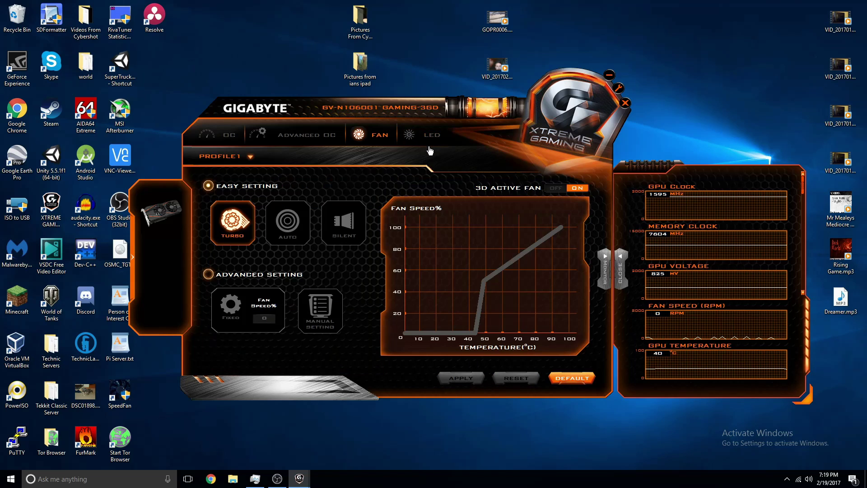
{"action": "left_click", "coordinate": [561, 194]}
{"action": "left_click", "coordinate": [572, 193]}
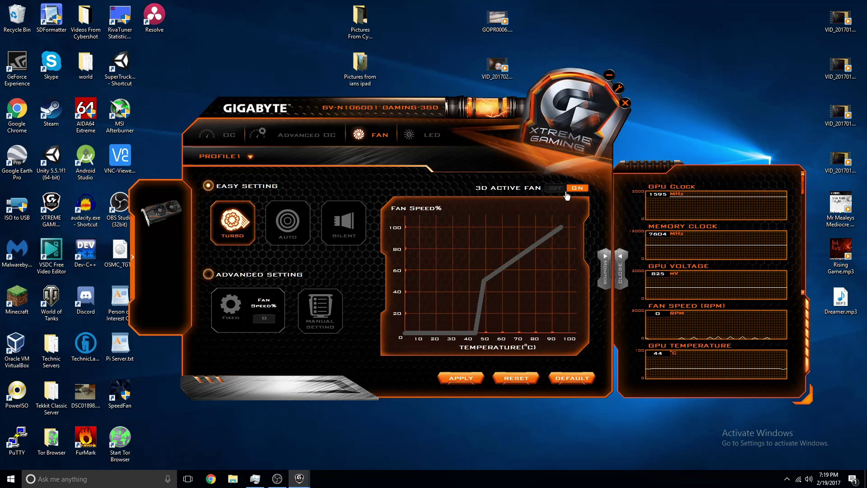
{"action": "left_click", "coordinate": [230, 230]}
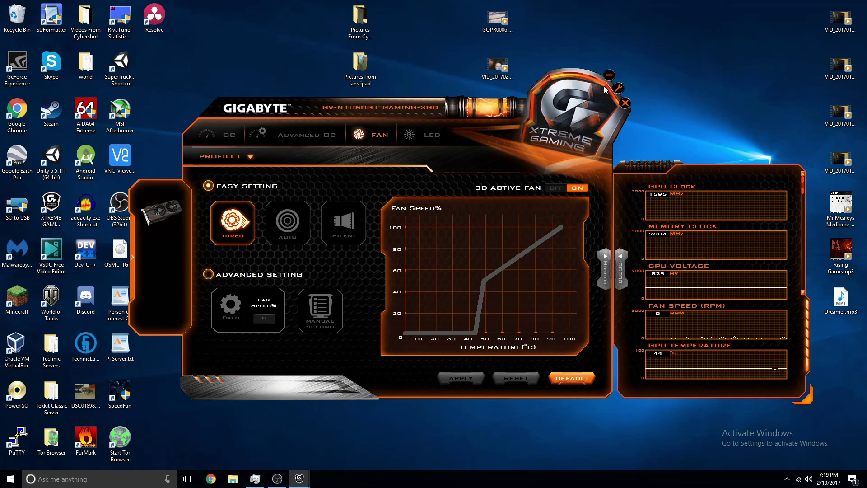
{"action": "left_click", "coordinate": [619, 88]}
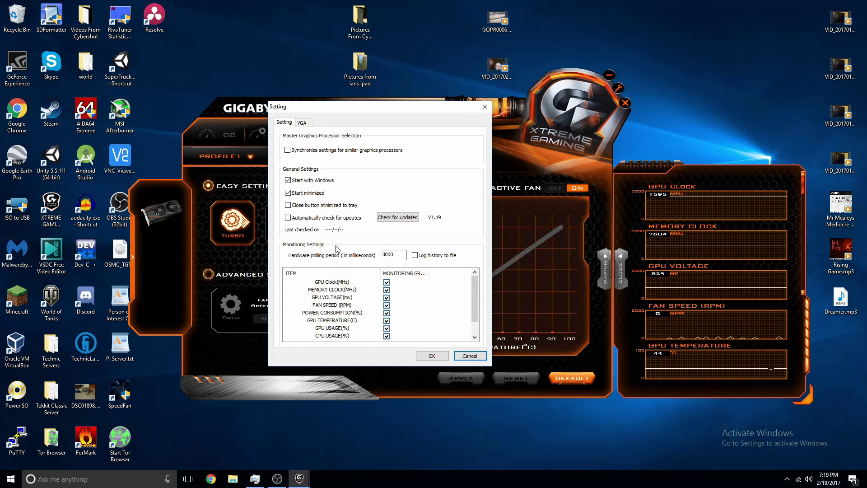
Review the card's BIOS and driver versions on the VGA tab, then cancel the Setting dialog unchanged
{"action": "left_click", "coordinate": [301, 122]}
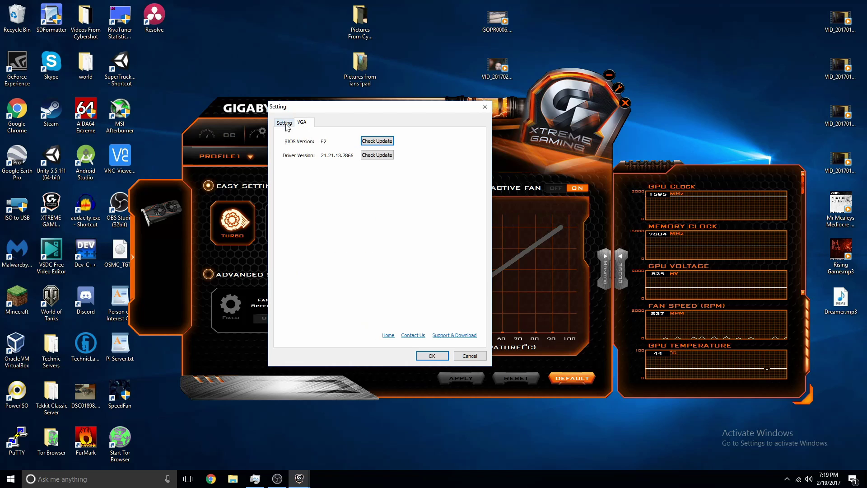
{"action": "left_click", "coordinate": [284, 123]}
{"action": "scroll", "coordinate": [405, 292], "scroll_direction": "down", "scroll_amount": 2}
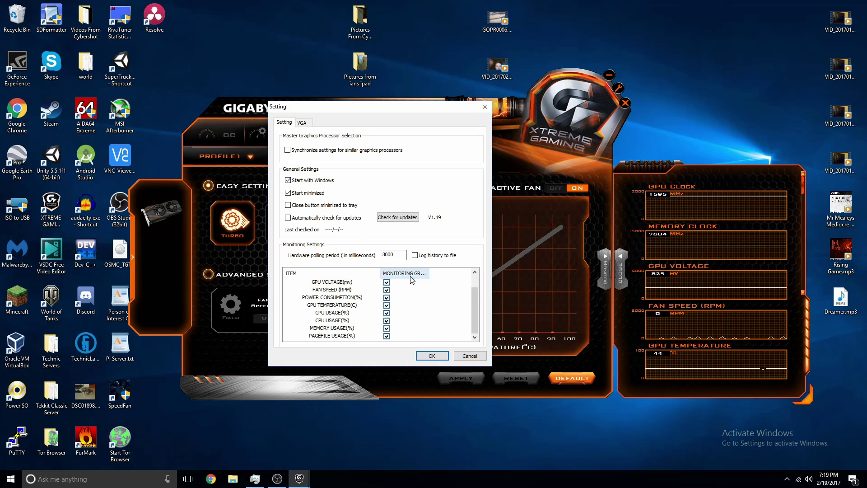
{"action": "left_click", "coordinate": [465, 353]}
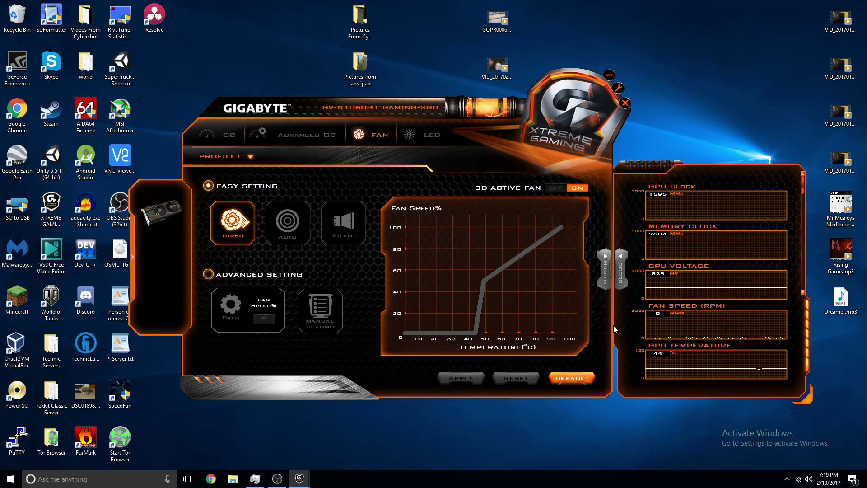